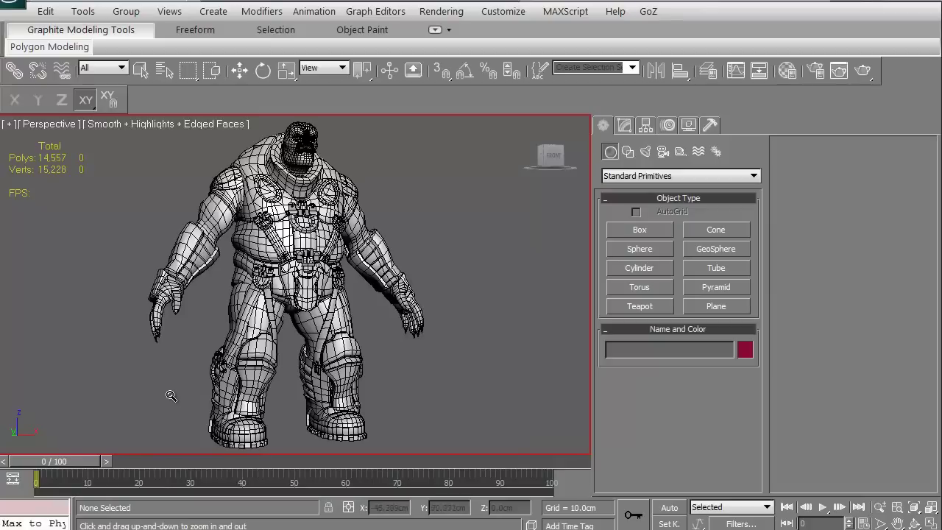
# Toggle the wireframe edges, hide the interface with Ctrl+X, and orbit the character to a three-quarter view.
pyautogui.press('F4')
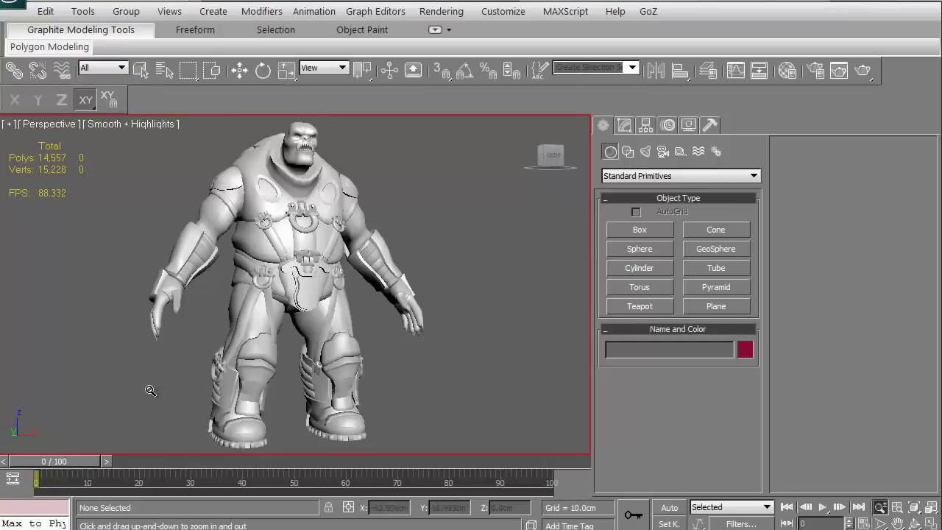
pyautogui.press('F4')
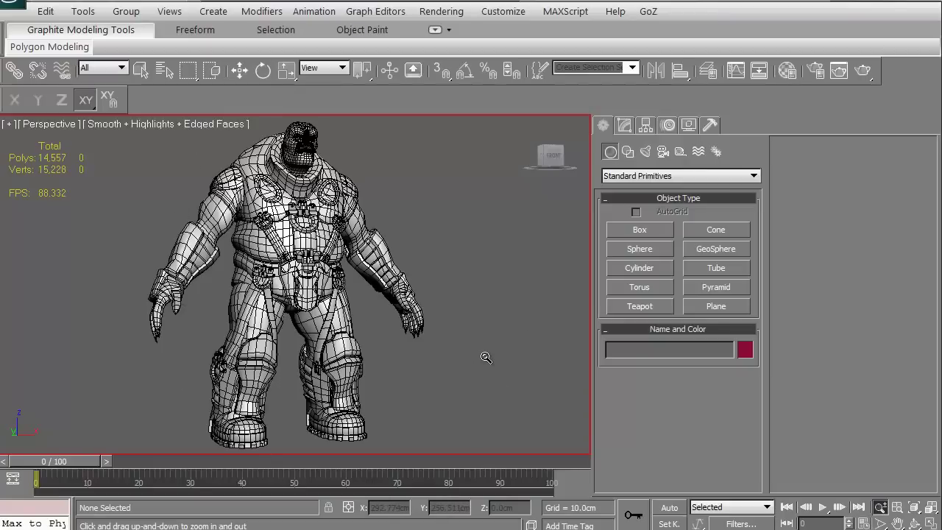
pyautogui.hotkey('ctrl', 'x')
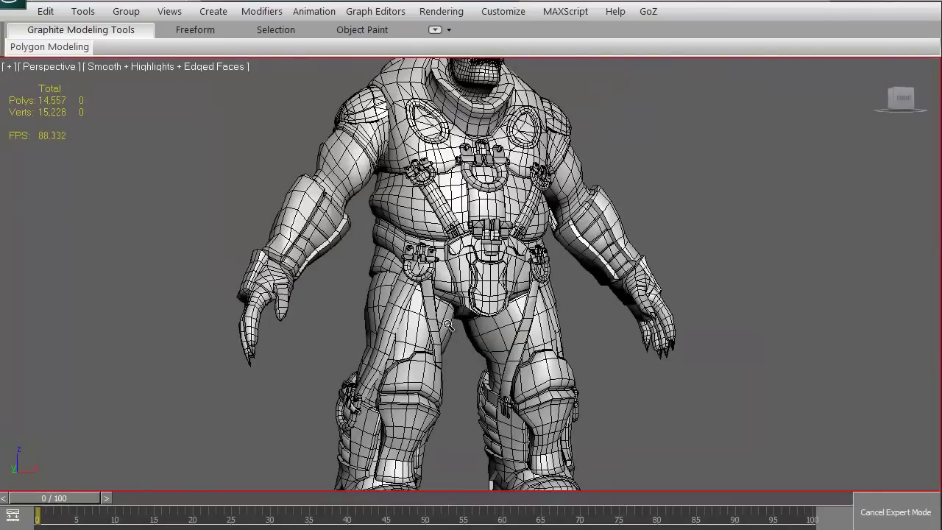
pyautogui.scroll(-5, 454, 309)
pyautogui.keyDown('alt'); pyautogui.moveTo(455, 309); pyautogui.dragTo(429, 288, button='middle'); pyautogui.keyUp('alt')
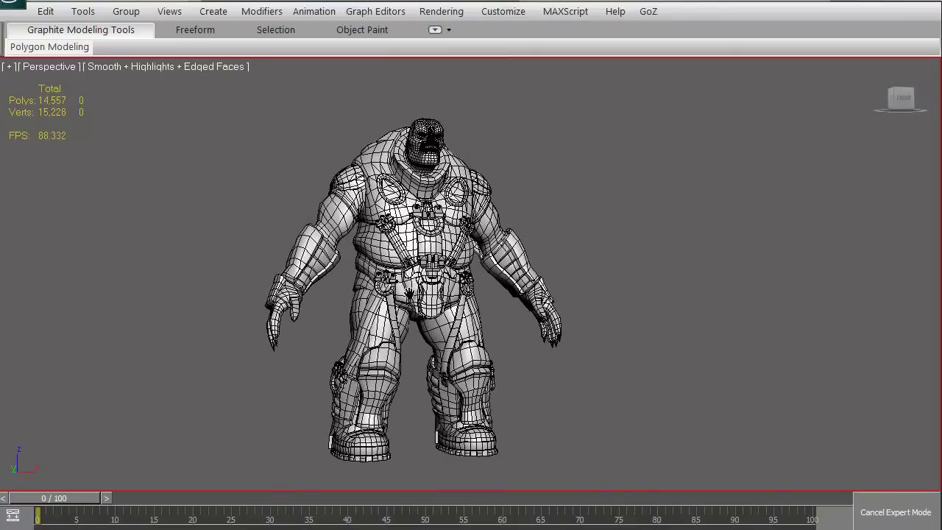
pyautogui.scroll(5, 410, 293)
pyautogui.scroll(-4, 410, 293)
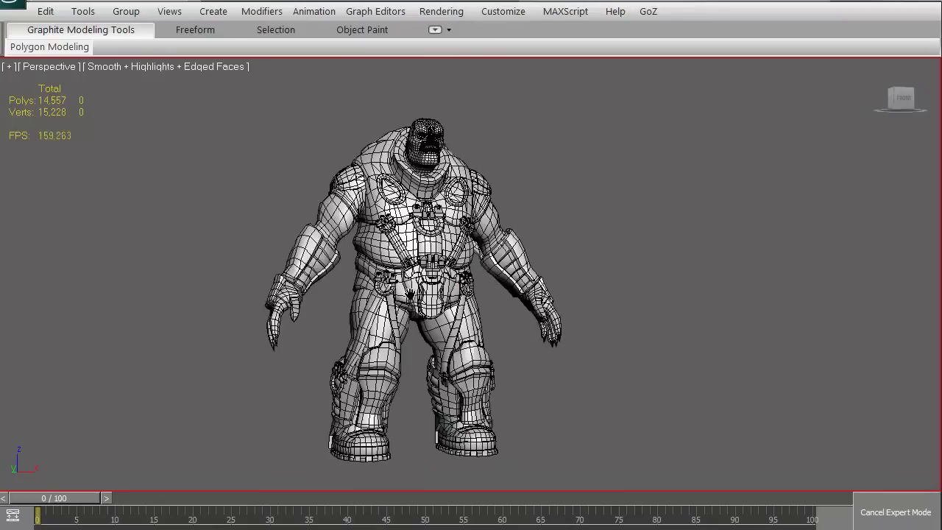
pyautogui.scroll(3, 410, 294)
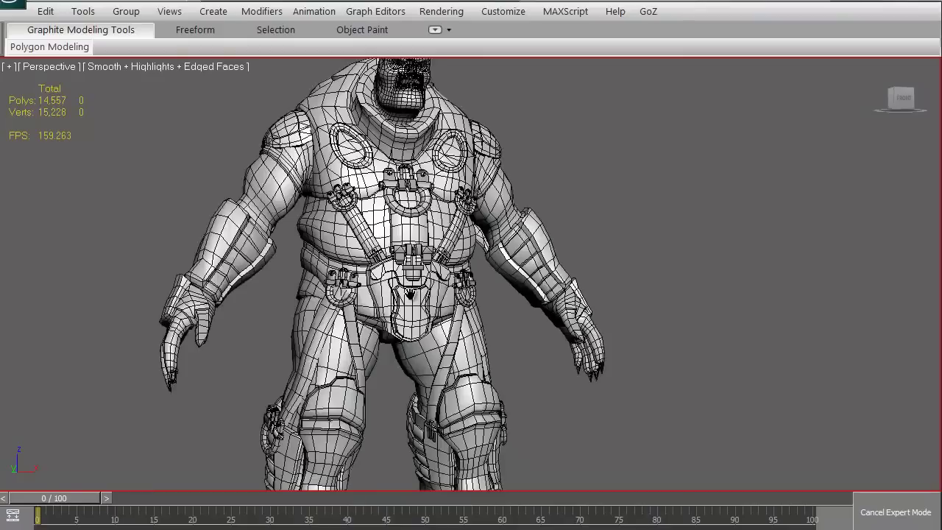
pyautogui.scroll(-3, 410, 294)
pyautogui.moveTo(411, 293)
pyautogui.keyDown('alt'); pyautogui.mouseDown(button='middle')
pyautogui.moveTo(418, 282)
pyautogui.moveTo(374, 307)
pyautogui.moveTo(379, 281)
pyautogui.moveTo(403, 286)
pyautogui.mouseUp(button='middle'); pyautogui.keyUp('alt')
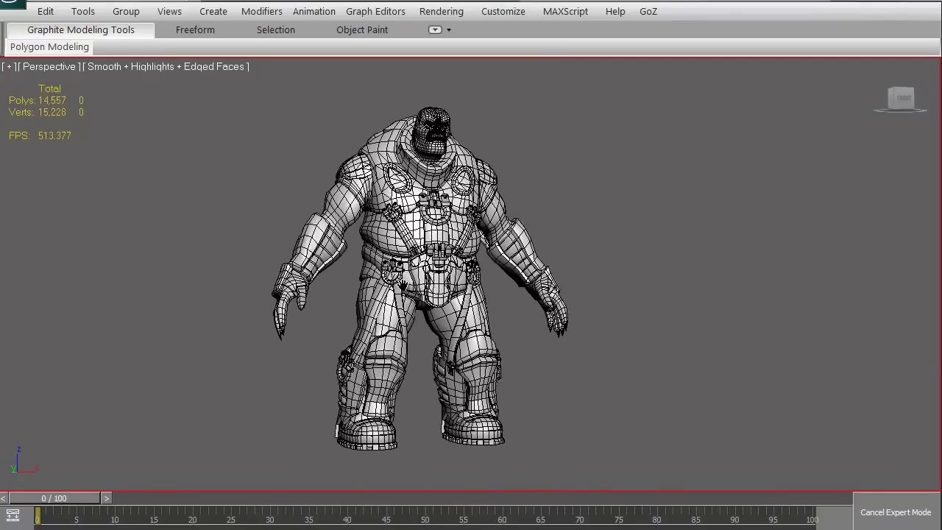
# Restore the interface, zoom and pan in, select the UVs group and orbit to its back.
pyautogui.hotkey('ctrl', 'x')
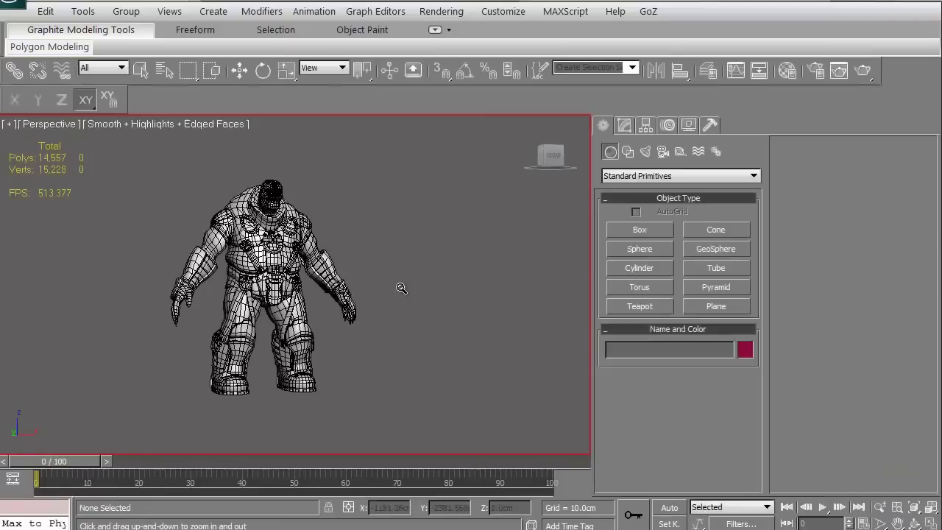
pyautogui.hotkey('alt', 'z')
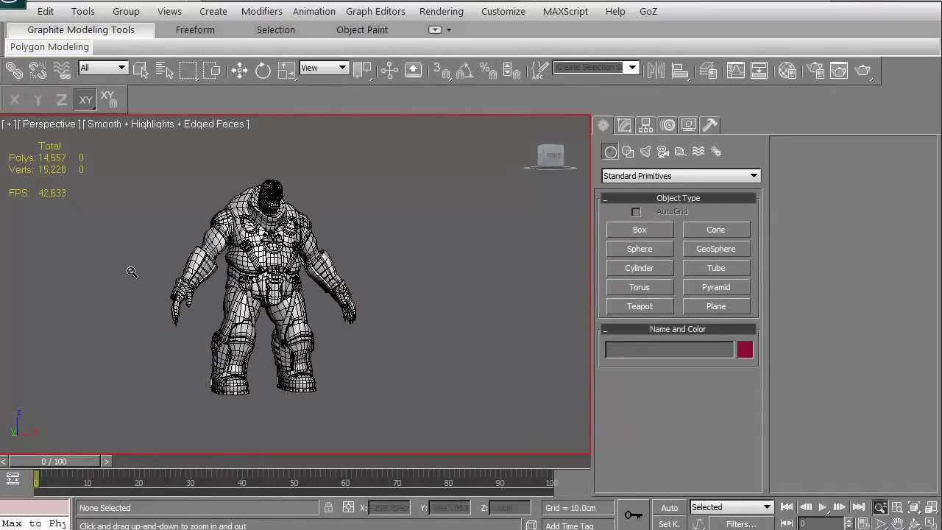
pyautogui.moveTo(234, 322); pyautogui.dragTo(224, 322)
pyautogui.moveTo(224, 322); pyautogui.dragTo(228, 311, button='middle')
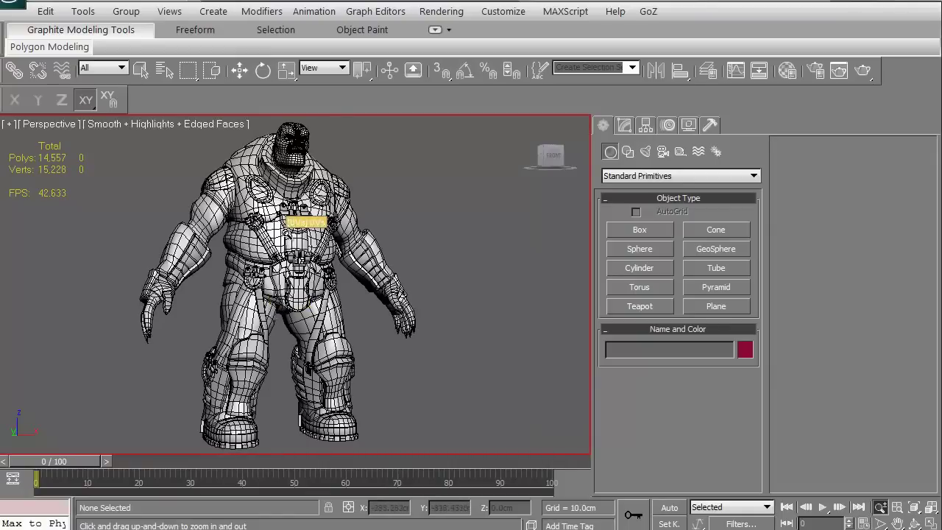
pyautogui.click(285, 230)
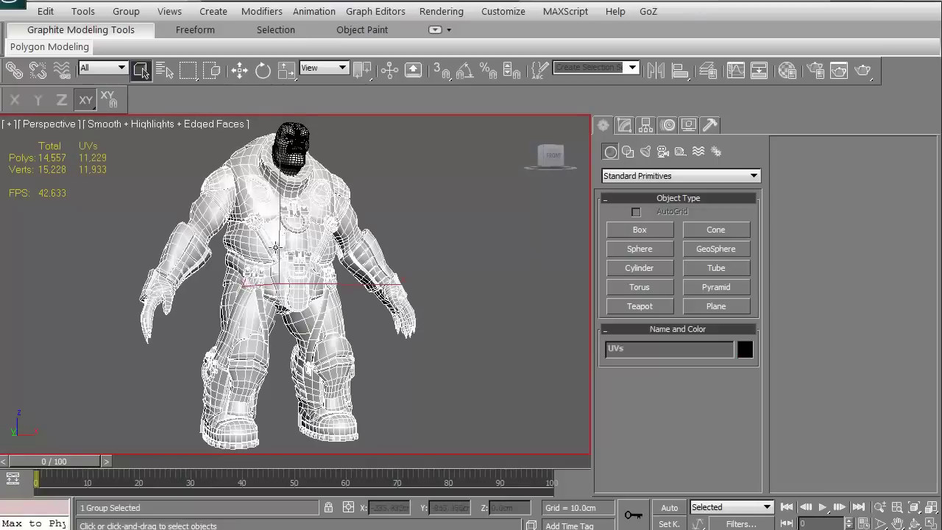
pyautogui.hotkey('ctrl', 'r')
pyautogui.moveTo(270, 290); pyautogui.dragTo(156, 300)
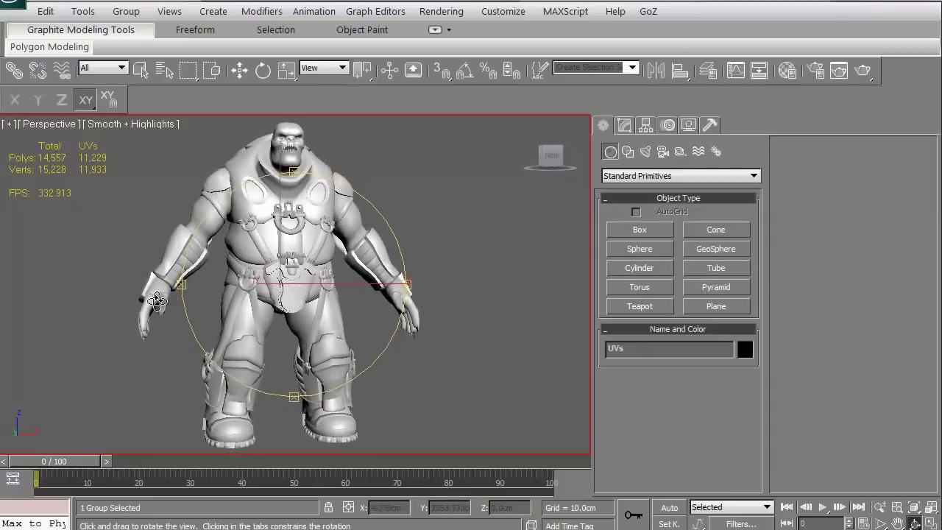
# Switch to the Front view, reframe it, and deselect the UVs group.
pyautogui.press('f')
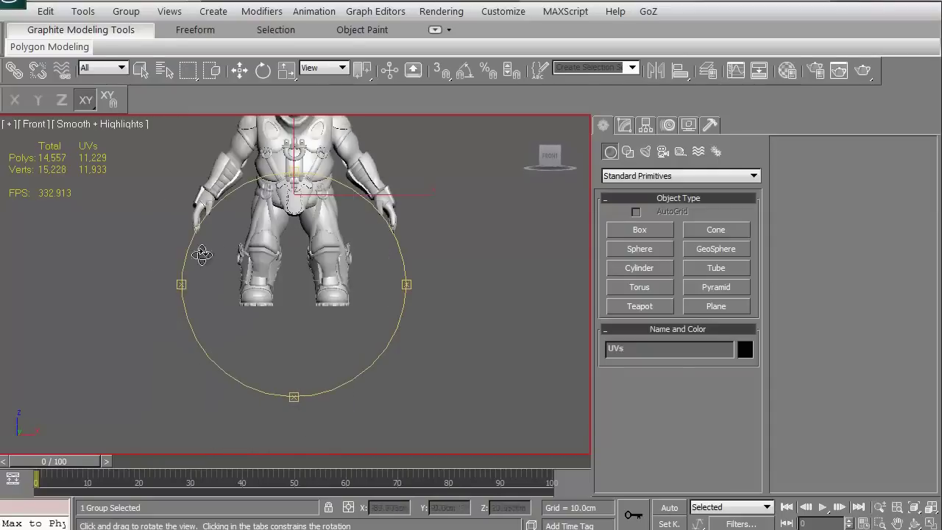
pyautogui.scroll(-3, 201, 257)
pyautogui.scroll(2, 265, 317)
pyautogui.moveTo(265, 317); pyautogui.dragTo(260, 309, button='middle')
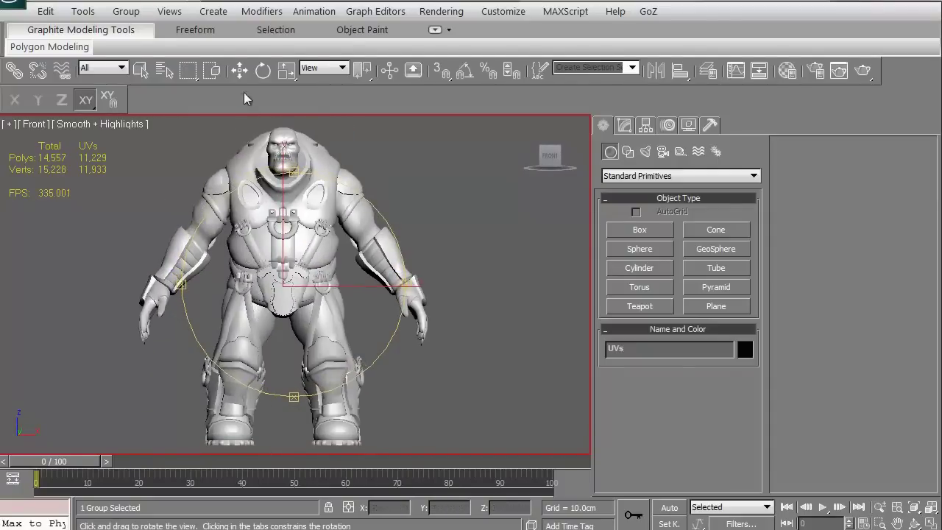
pyautogui.click(239, 70)
pyautogui.click(352, 189)
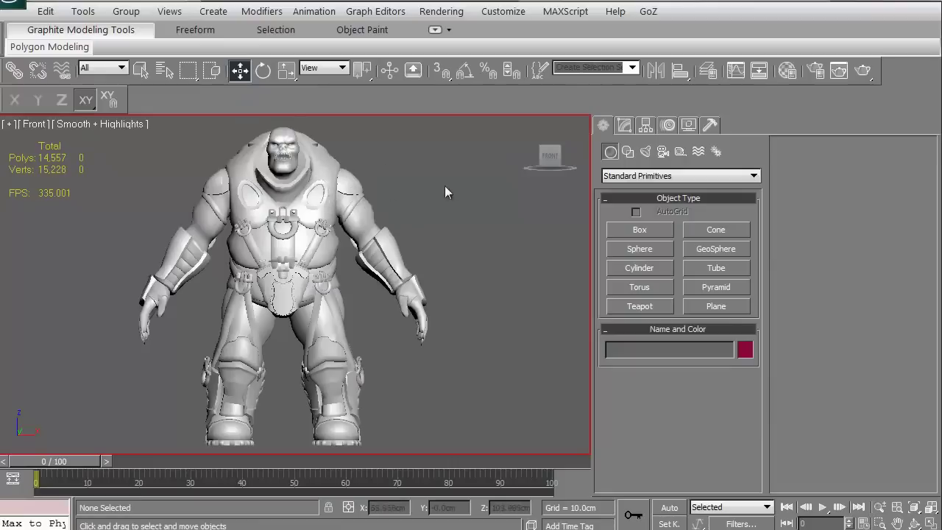
# Orbit the character through left-front, right-side and front angles using the ViewCube.
pyautogui.moveTo(550, 162)
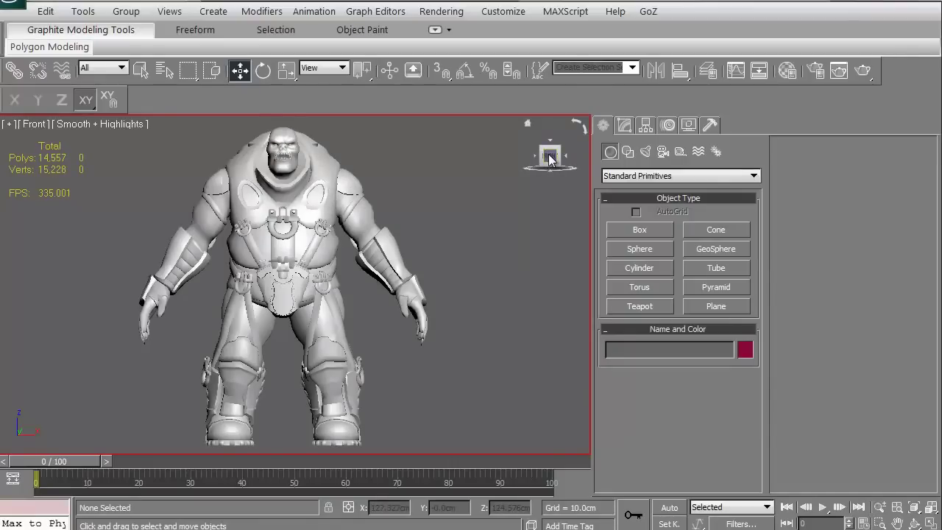
pyautogui.moveTo(550, 161)
pyautogui.mouseDown()
pyautogui.moveTo(541, 189)
pyautogui.moveTo(438, 171)
pyautogui.moveTo(354, 176)
pyautogui.moveTo(292, 151)
pyautogui.moveTo(208, 168)
pyautogui.moveTo(157, 161)
pyautogui.moveTo(200, 162)
pyautogui.moveTo(251, 189)
pyautogui.moveTo(348, 162)
pyautogui.moveTo(573, 176)
pyautogui.moveTo(548, 175)
pyautogui.moveTo(540, 157)
pyautogui.moveTo(525, 153)
pyautogui.moveTo(480, 156)
pyautogui.moveTo(534, 157)
pyautogui.mouseUp()
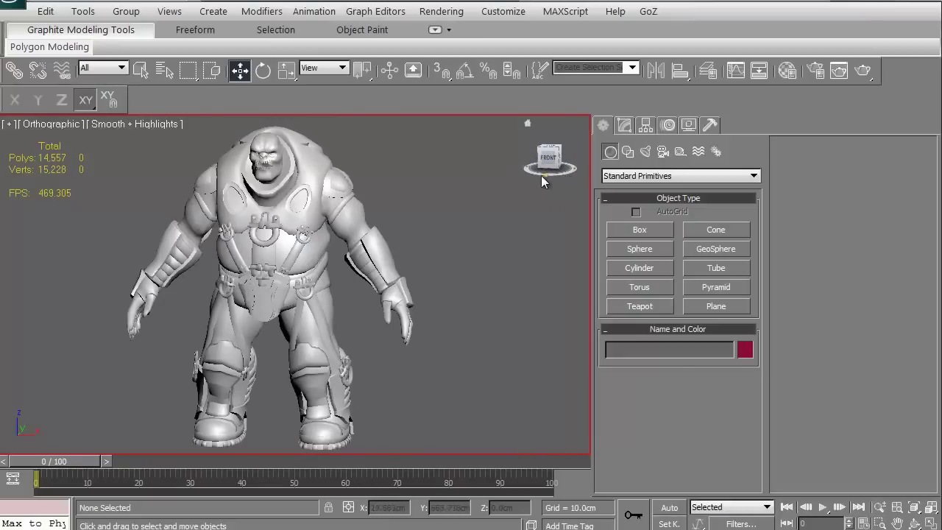
pyautogui.click(543, 177)
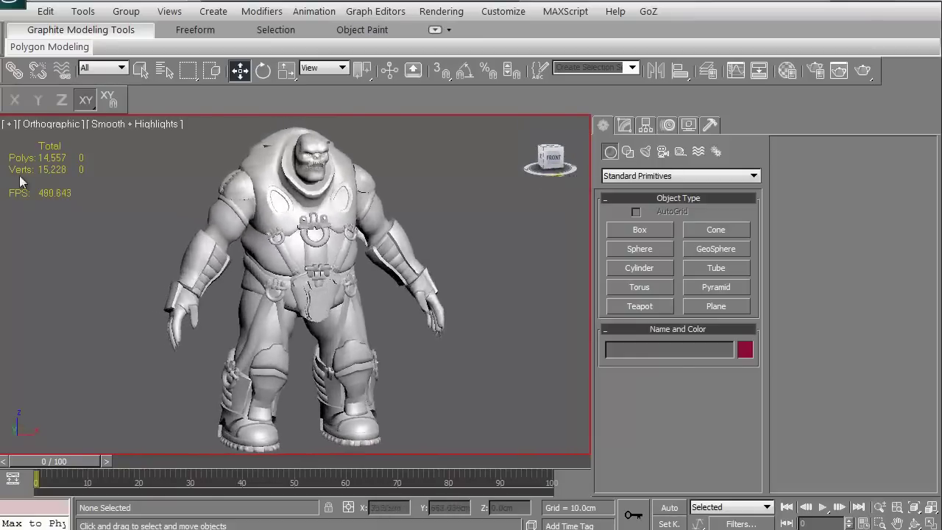
pyautogui.keyDown('alt'); pyautogui.moveTo(97, 173); pyautogui.dragTo(553, 184, button='middle'); pyautogui.keyUp('alt')
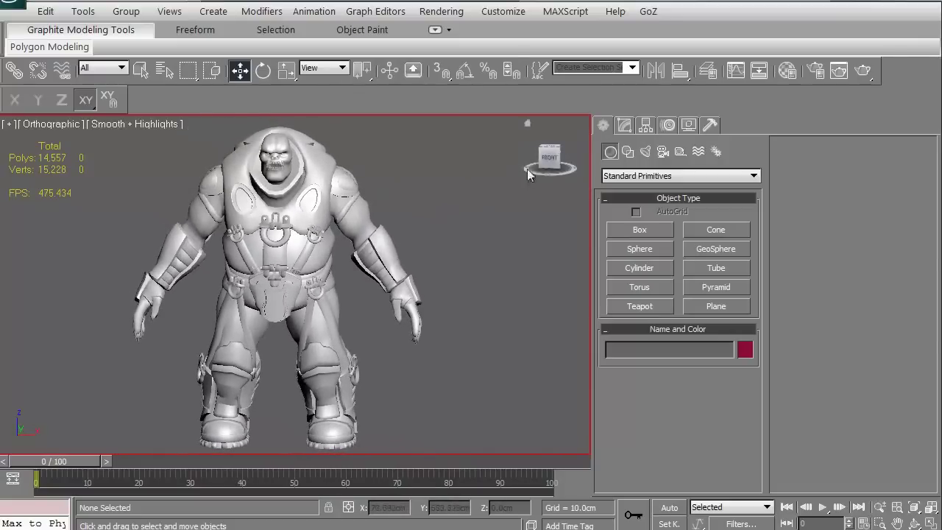
pyautogui.click(551, 156)
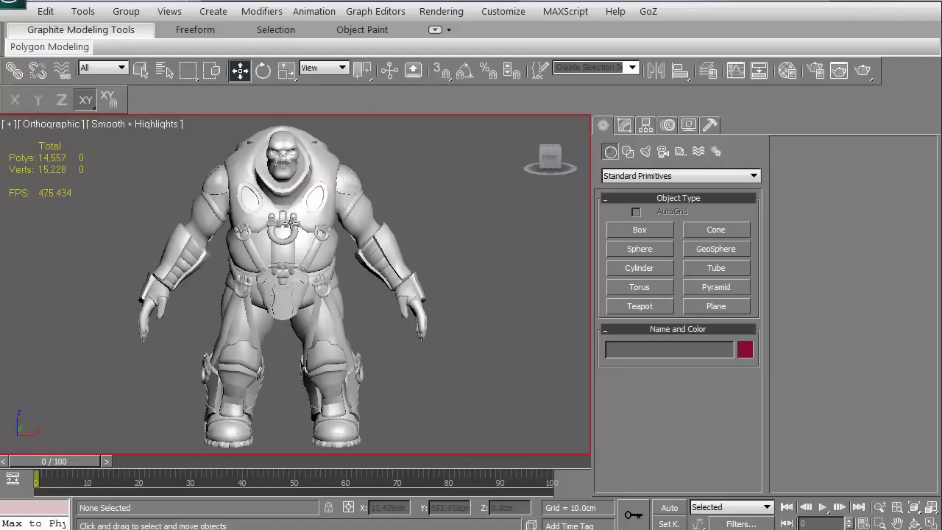
pyautogui.keyDown('alt'); pyautogui.moveTo(290, 223); pyautogui.dragTo(297, 225, button='middle'); pyautogui.keyUp('alt')
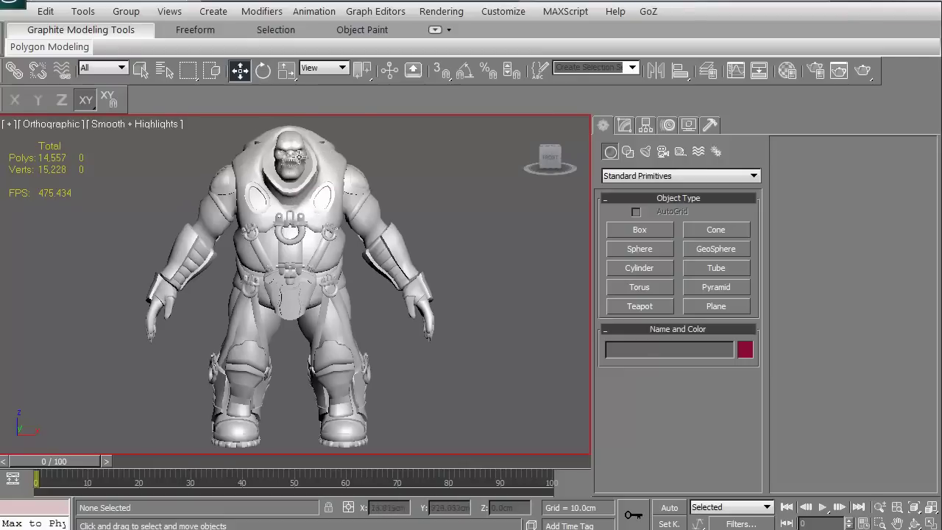
pyautogui.keyDown('alt'); pyautogui.moveTo(280, 271); pyautogui.dragTo(288, 271, button='middle'); pyautogui.keyUp('alt')
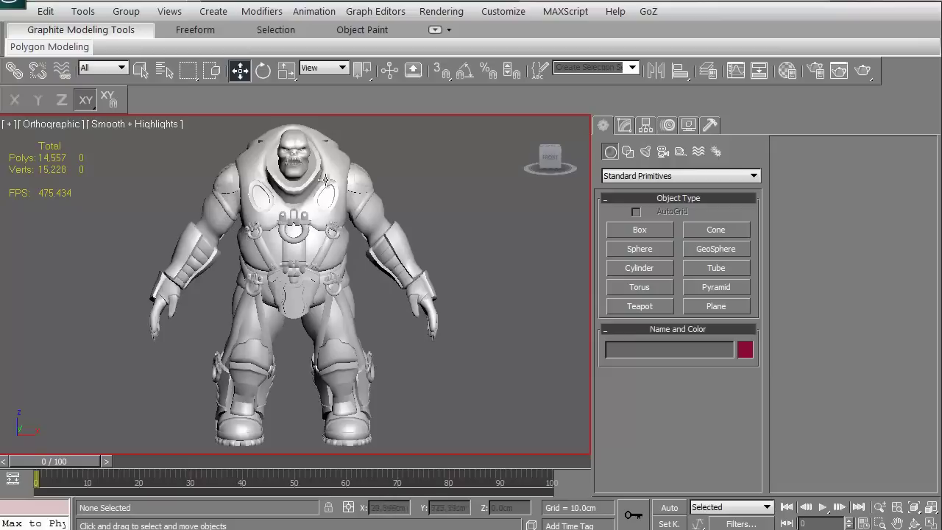
pyautogui.keyDown('alt'); pyautogui.moveTo(302, 221); pyautogui.dragTo(297, 225, button='middle'); pyautogui.keyUp('alt')
# Return to Perspective view facing front and open the [+] viewport menu.
pyautogui.press('p')
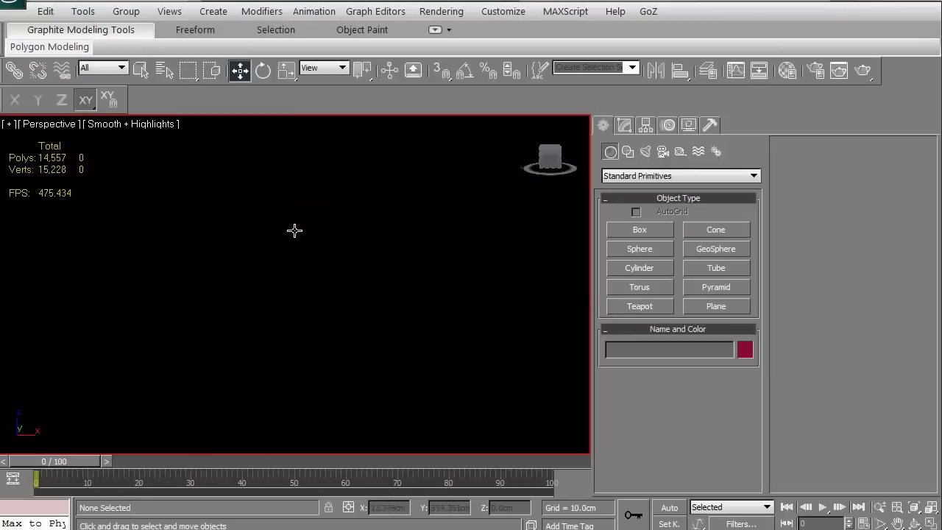
pyautogui.scroll(3, 291, 236)
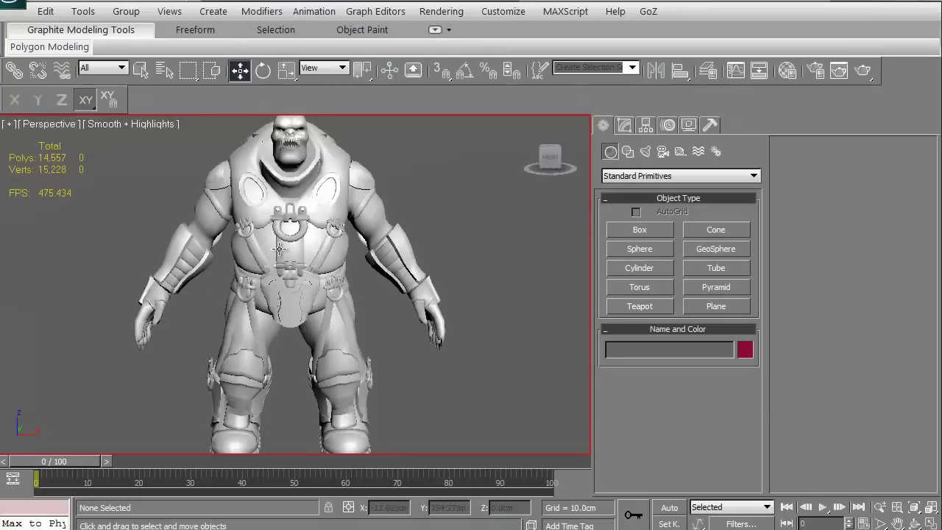
pyautogui.scroll(1, 281, 252)
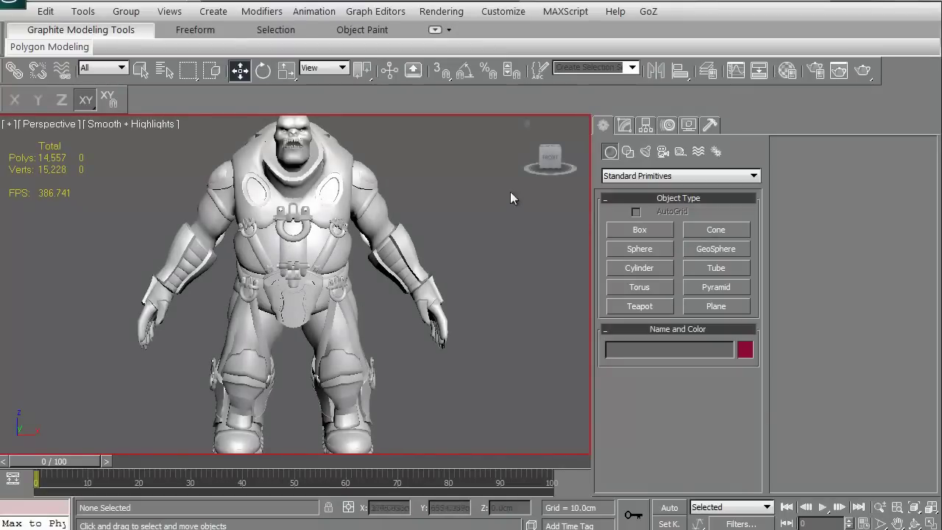
pyautogui.click(546, 156)
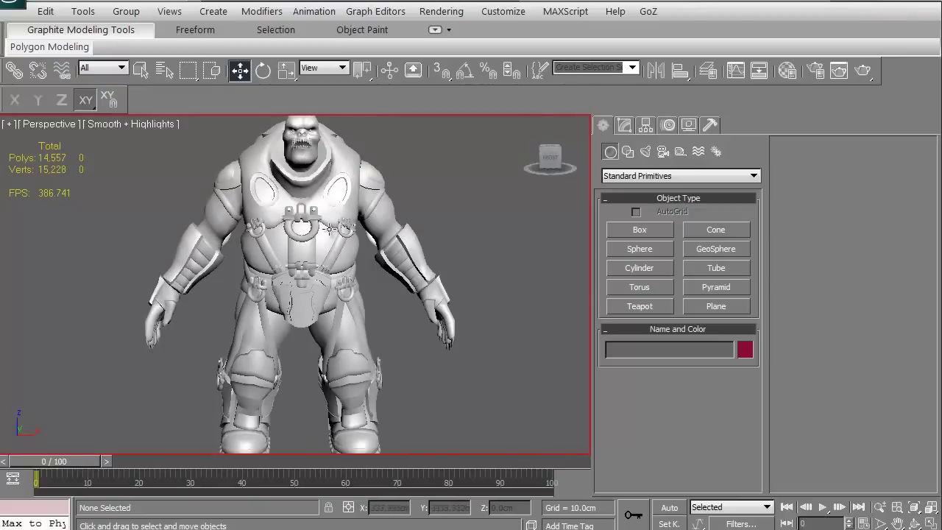
pyautogui.click(9, 124)
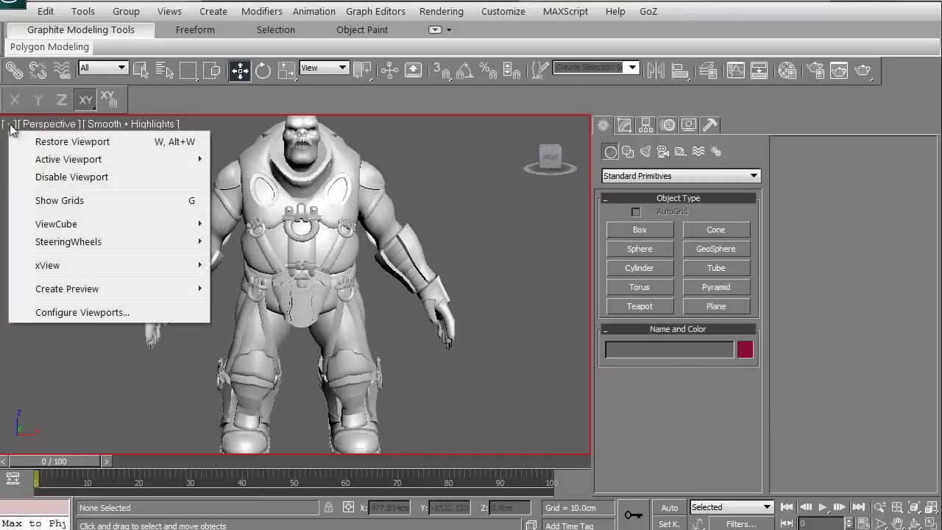
# In Configure Viewports Statistics, keep only Polygon Count checked for the selection, then apply.
pyautogui.click(41, 312)
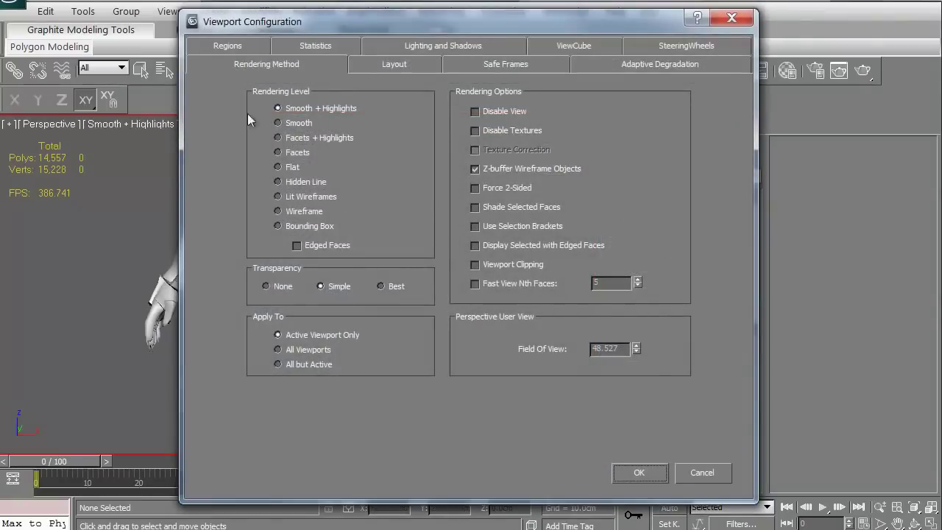
pyautogui.moveTo(334, 25); pyautogui.dragTo(270, 46)
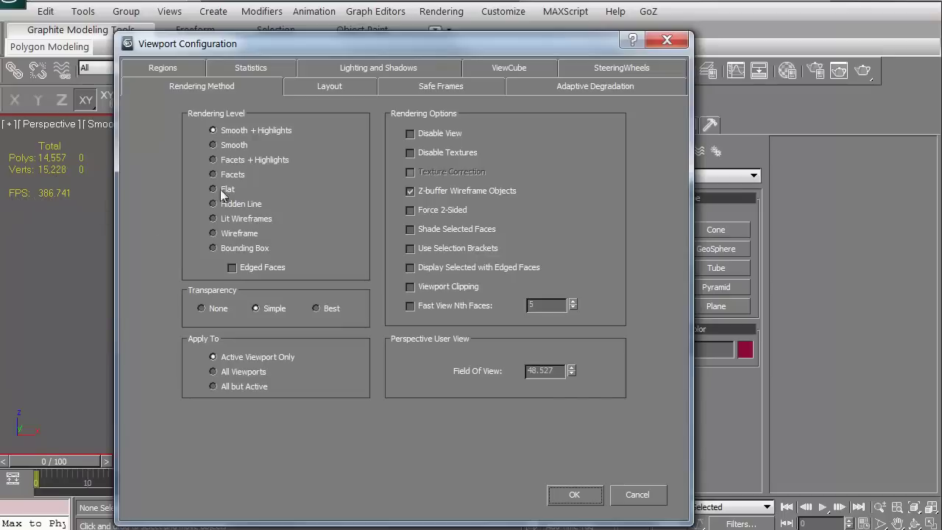
pyautogui.click(248, 69)
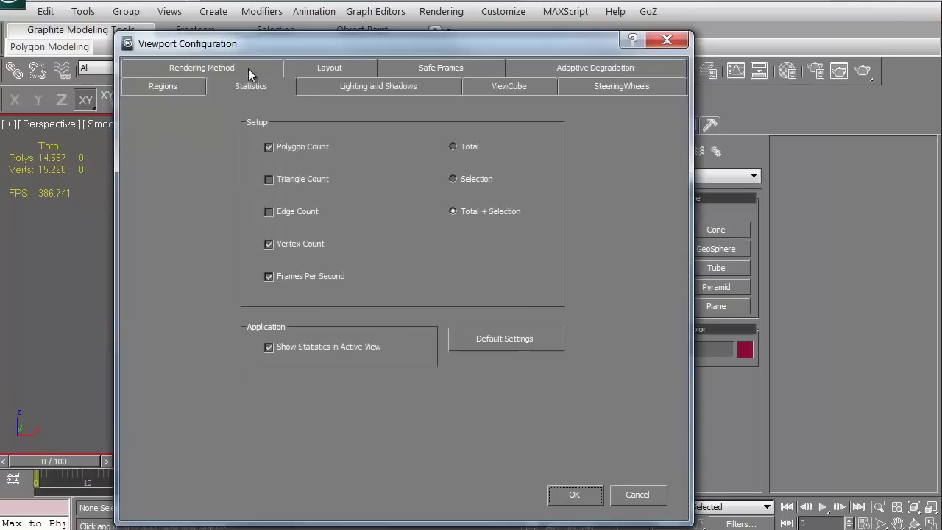
pyautogui.click(268, 147)
pyautogui.click(269, 212)
pyautogui.click(269, 147)
pyautogui.click(567, 495)
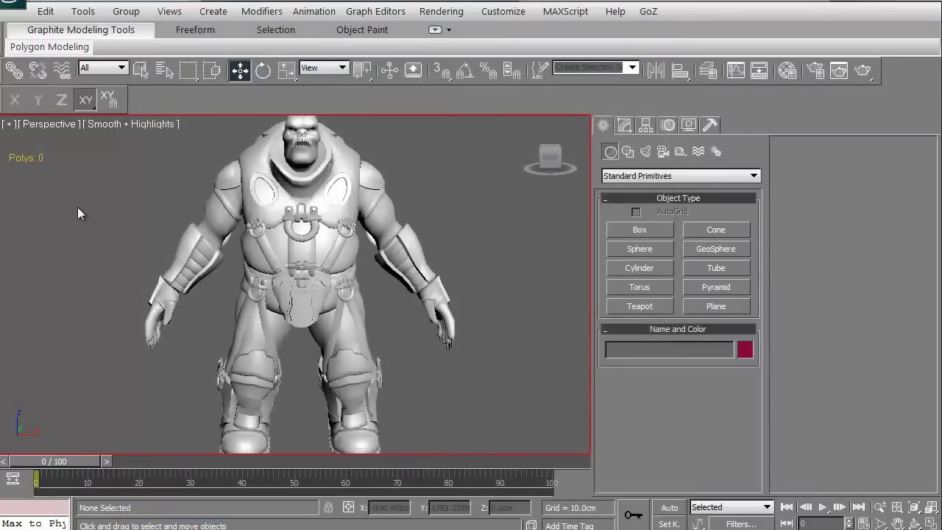
# Select the UVs group to show Polys: 11,229, then open the [+] viewport menu.
pyautogui.click(282, 232)
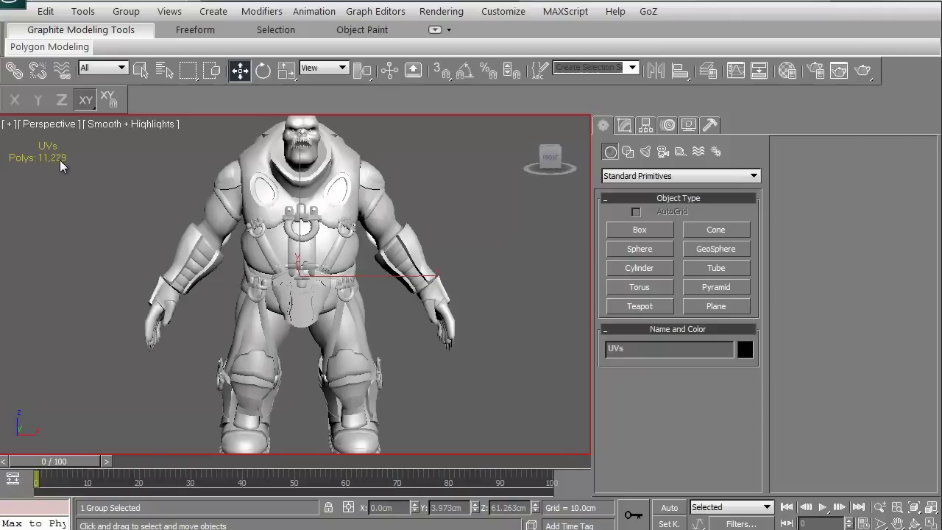
pyautogui.click(10, 126)
# In Configure Viewports, set statistics to Total + Selection and choose the four-equal-pane 2x2 layout.
pyautogui.click(57, 311)
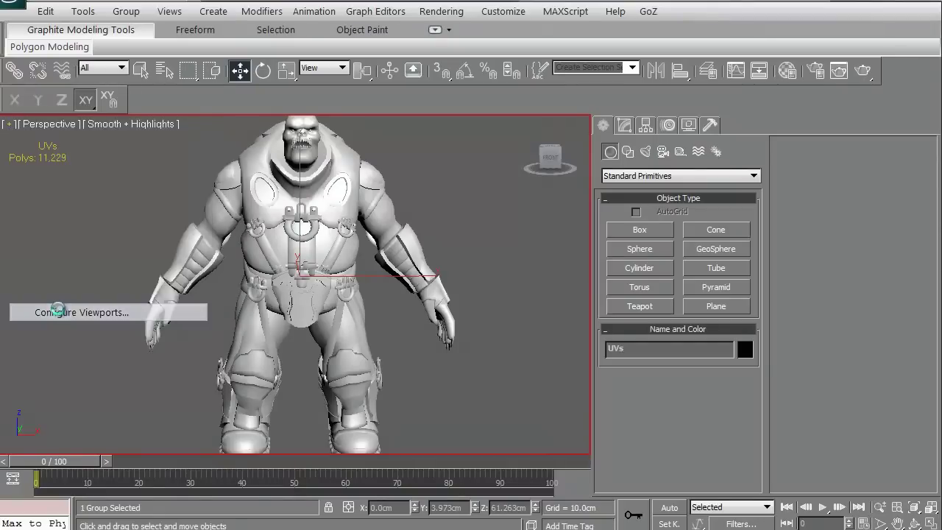
pyautogui.click(517, 190)
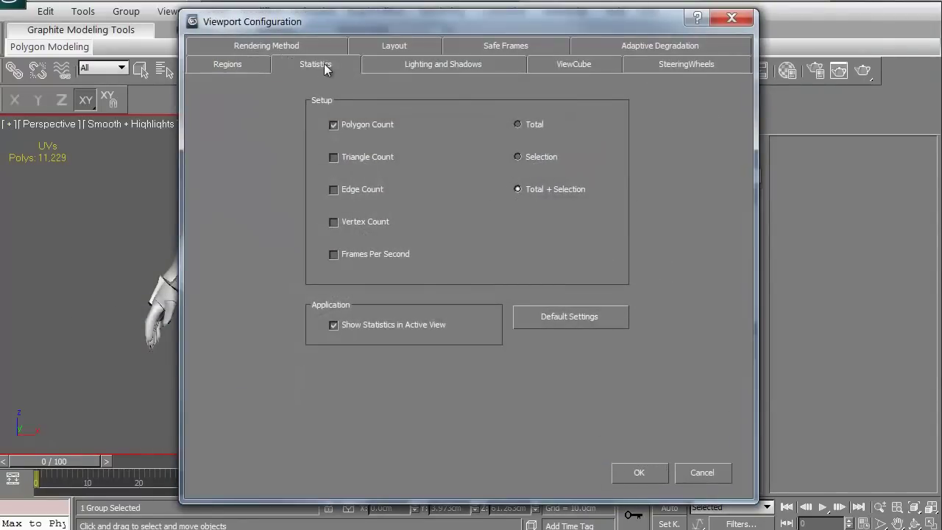
pyautogui.click(393, 47)
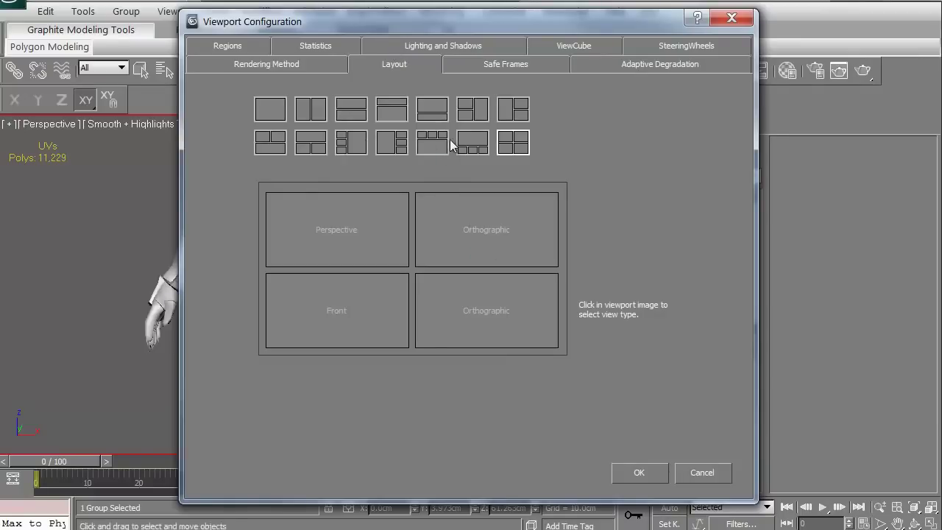
pyautogui.click(475, 112)
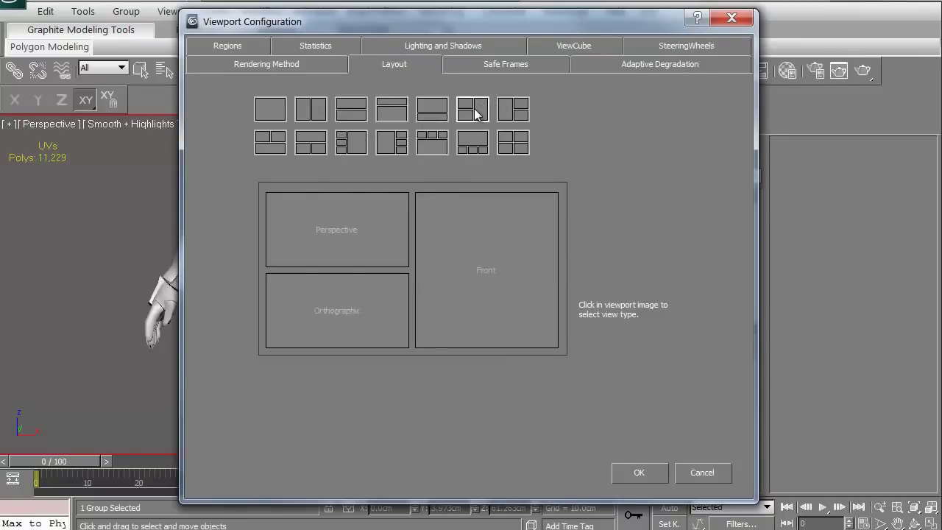
pyautogui.click(511, 110)
pyautogui.click(506, 146)
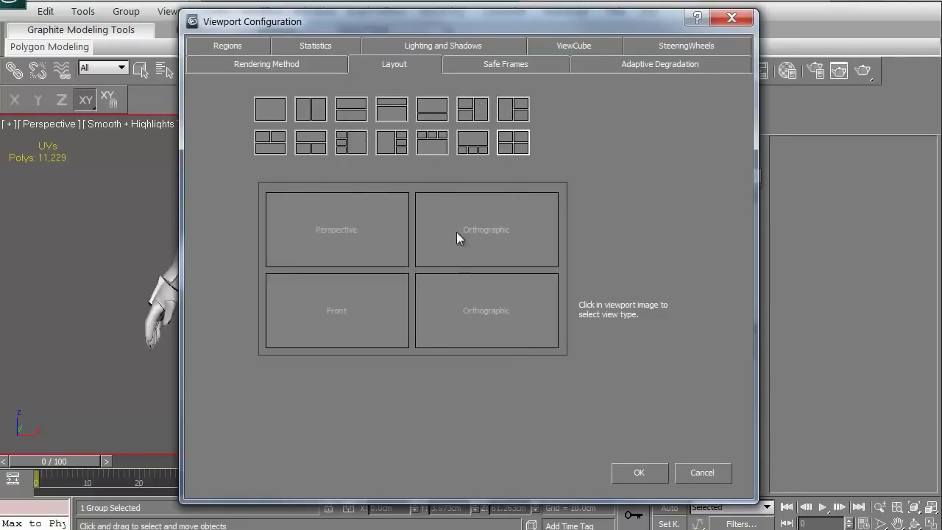
pyautogui.click(473, 142)
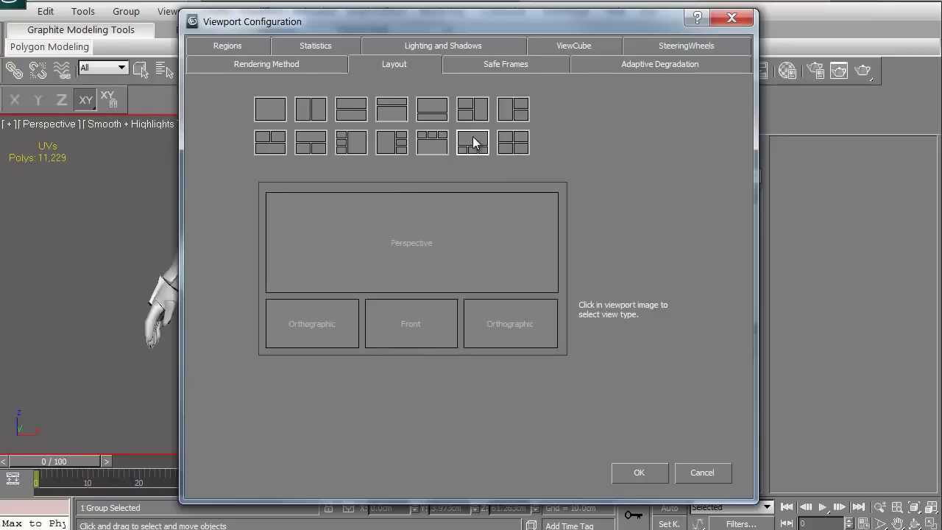
pyautogui.click(436, 144)
pyautogui.click(472, 114)
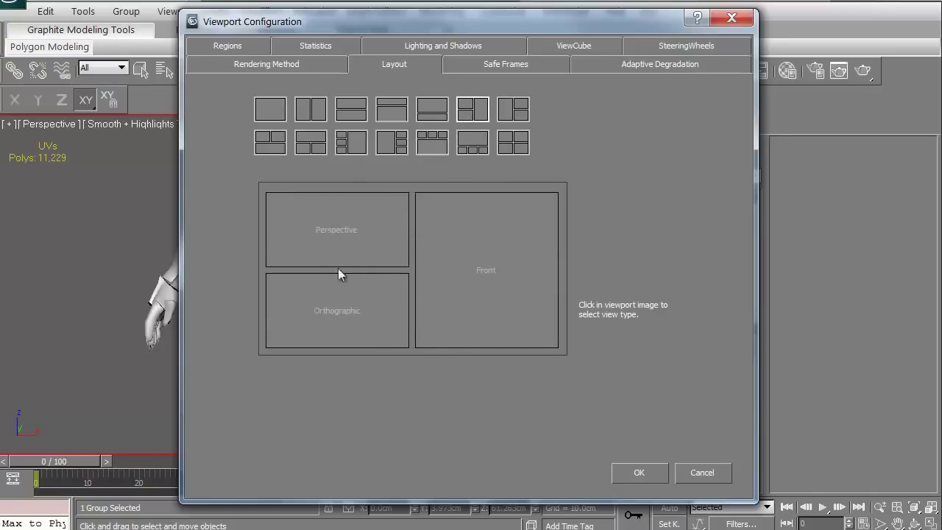
pyautogui.click(432, 111)
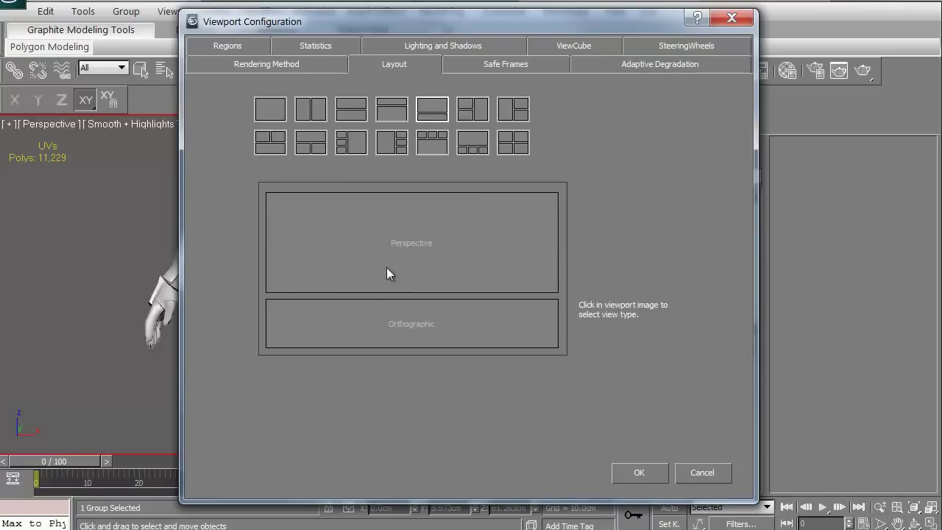
pyautogui.click(513, 143)
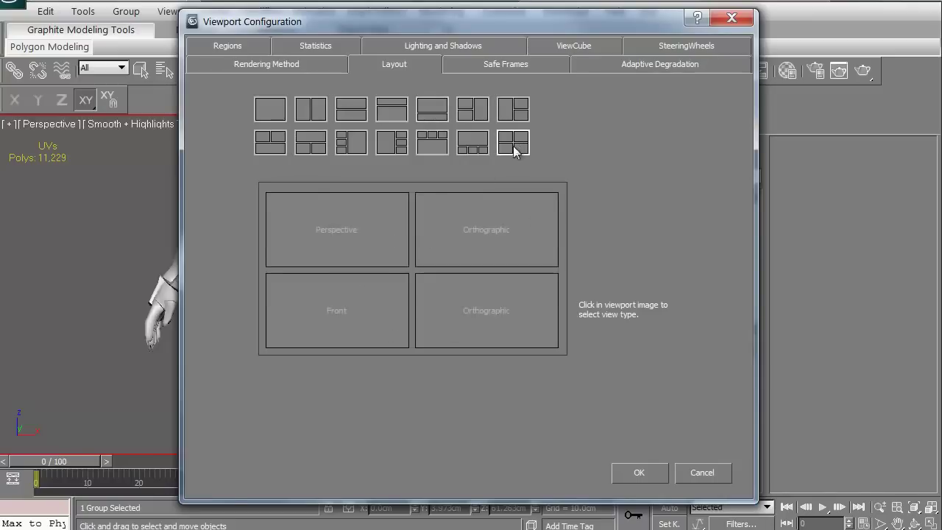
pyautogui.press('Escape')
pyautogui.keyDown('alt'); pyautogui.moveTo(306, 352); pyautogui.dragTo(313, 324, button='middle'); pyautogui.keyUp('alt')
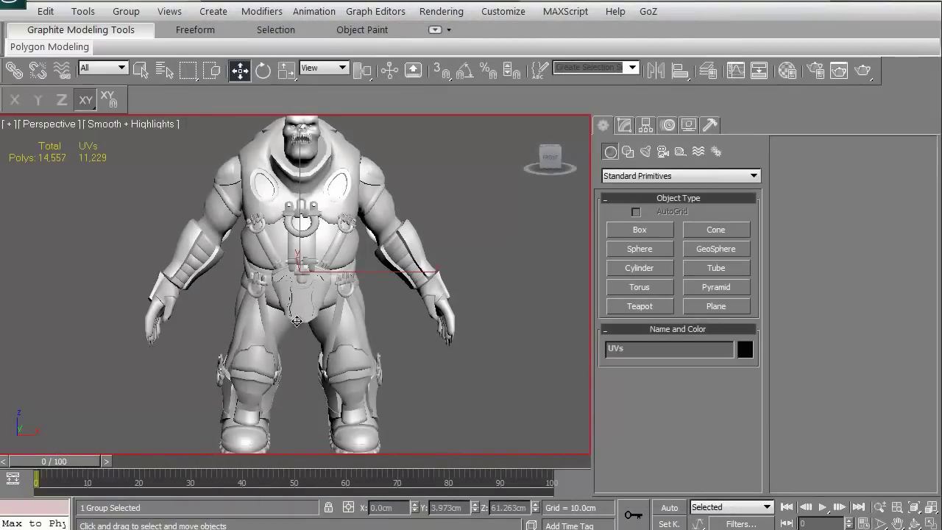
# Toggle maximize with Alt+W, deselect the character, and activate the right and Front views.
pyautogui.hotkey('alt', 'w')
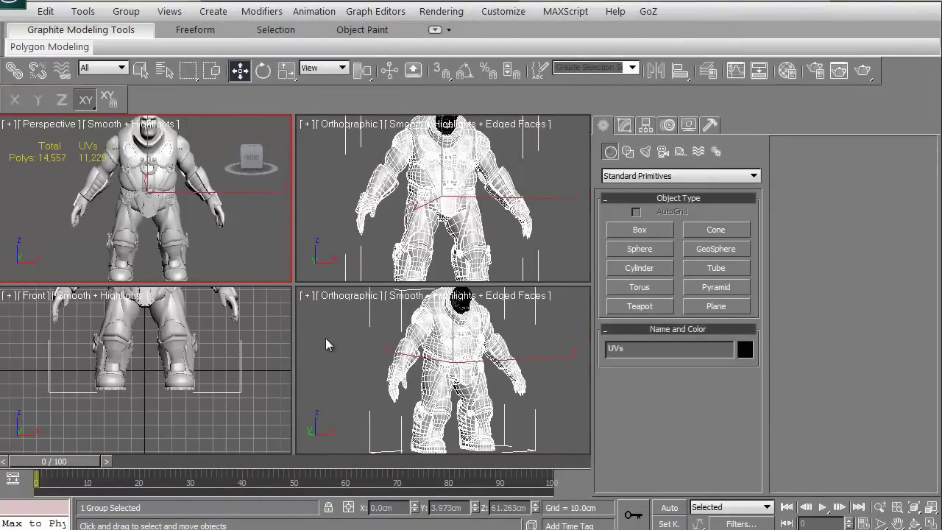
pyautogui.hotkey('alt', 'w')
pyautogui.hotkey('alt', 'w')
pyautogui.click(319, 346)
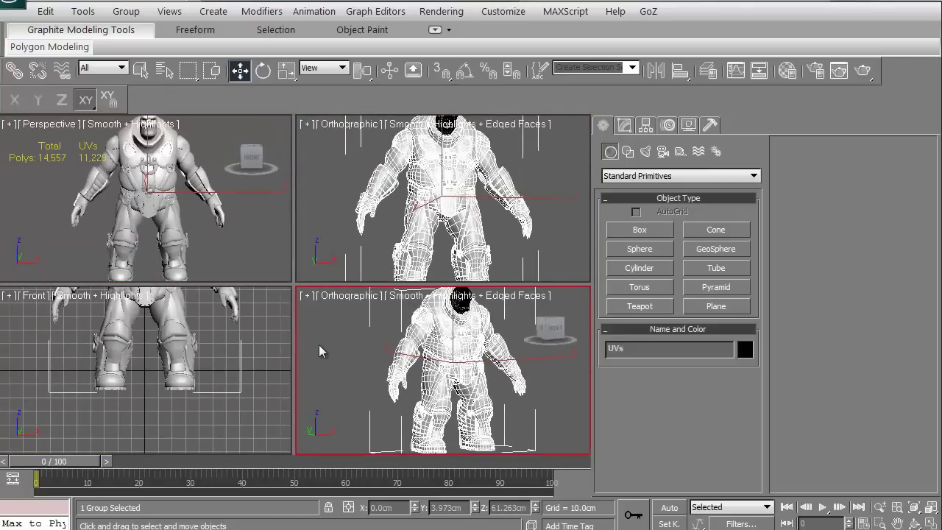
pyautogui.click(321, 272)
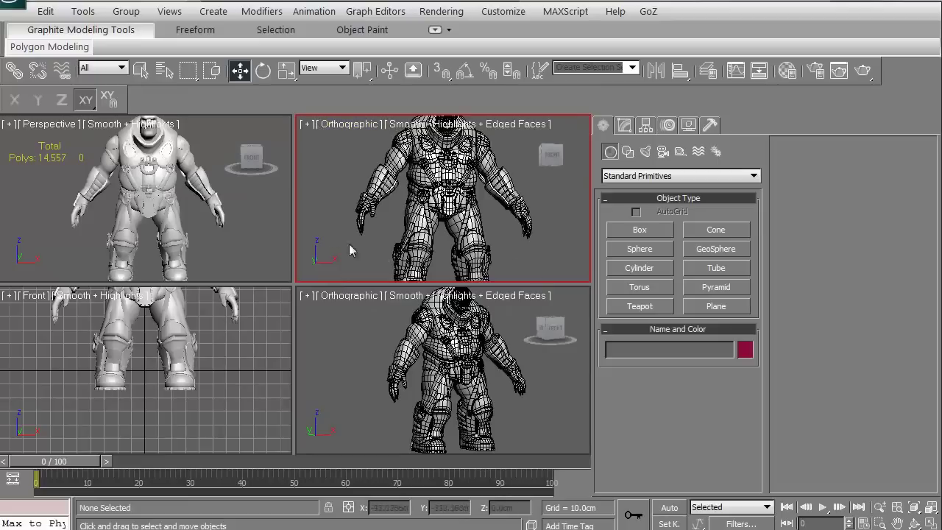
pyautogui.click(246, 340)
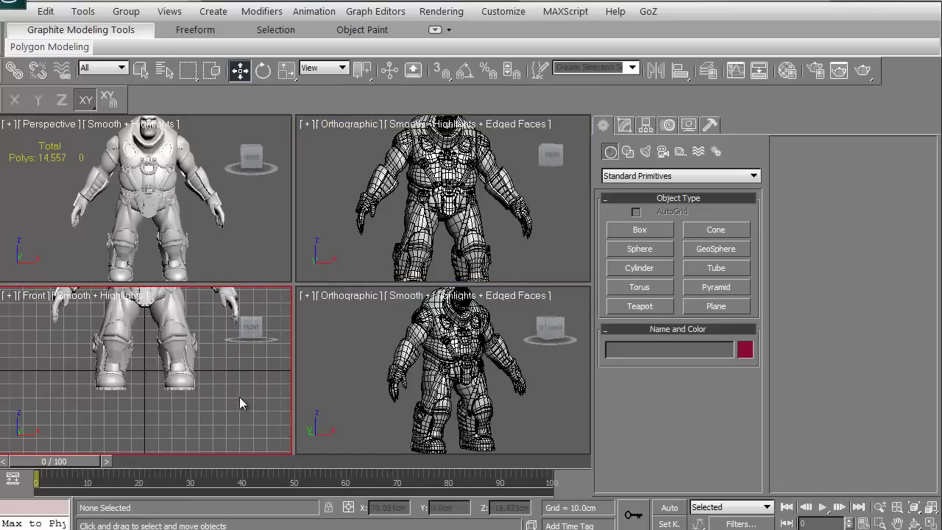
# Maximize and pan the Front view, then maximize and reframe the Perspective view.
pyautogui.hotkey('alt', 'w')
pyautogui.moveTo(242, 301); pyautogui.dragTo(247, 390, button='middle')
pyautogui.hotkey('alt', 'w')
pyautogui.click(200, 217)
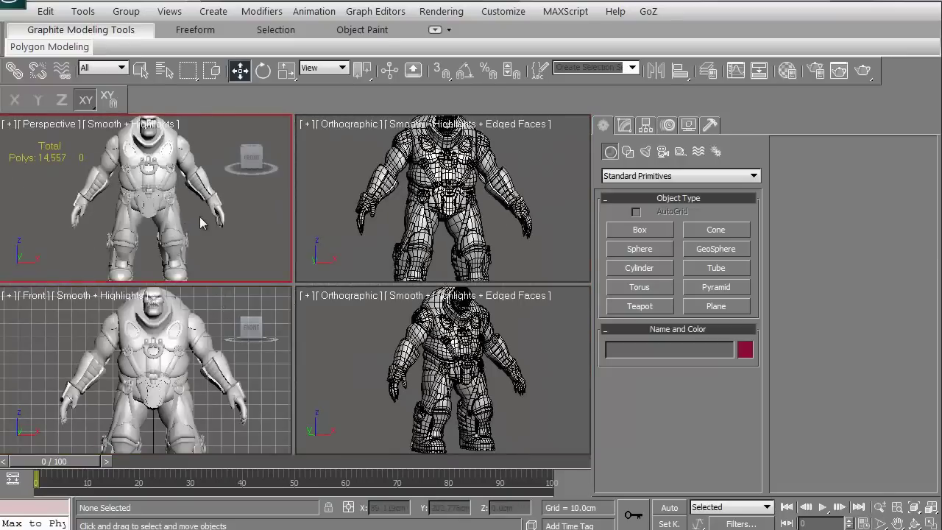
pyautogui.hotkey('alt', 'w')
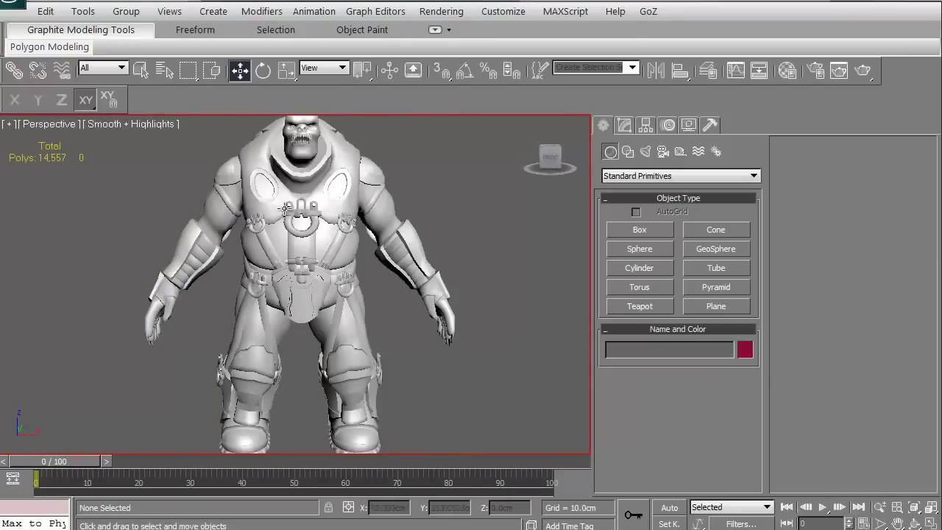
pyautogui.moveTo(278, 274); pyautogui.dragTo(274, 274, button='middle')
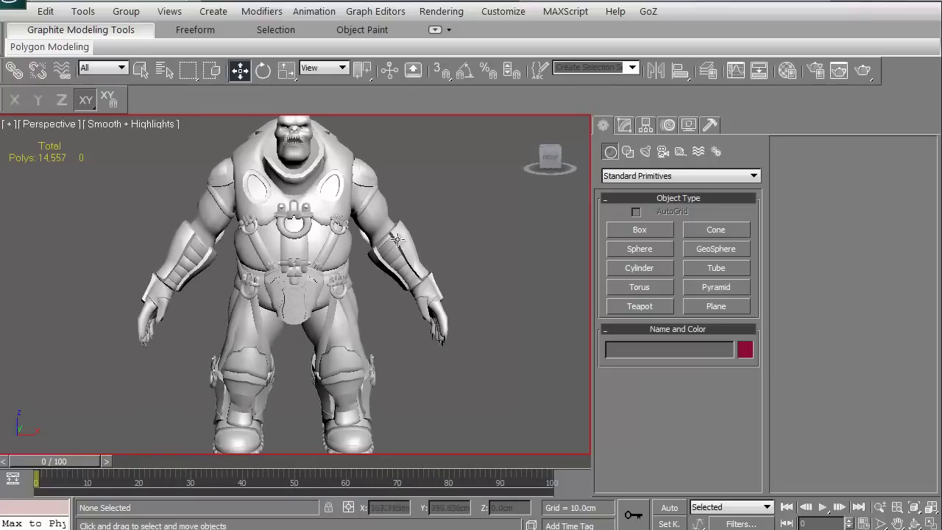
pyautogui.click(495, 14)
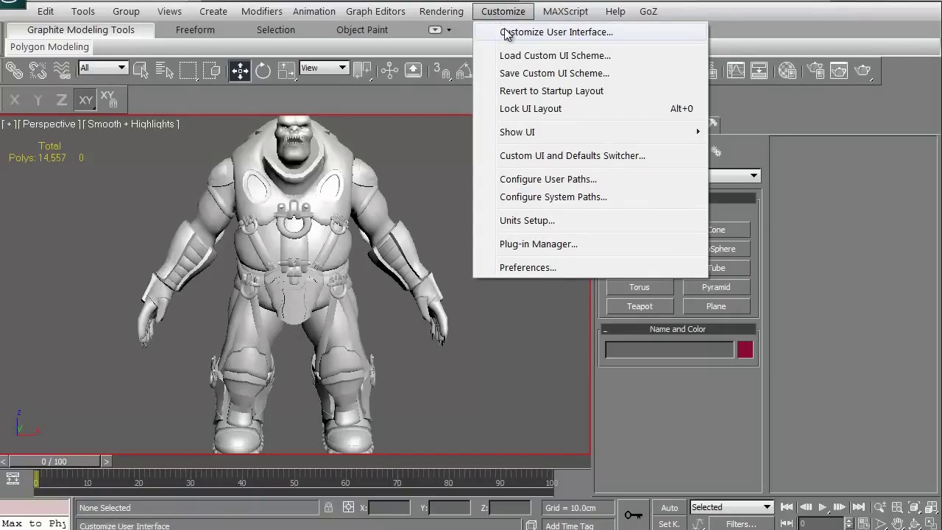
pyautogui.click(506, 33)
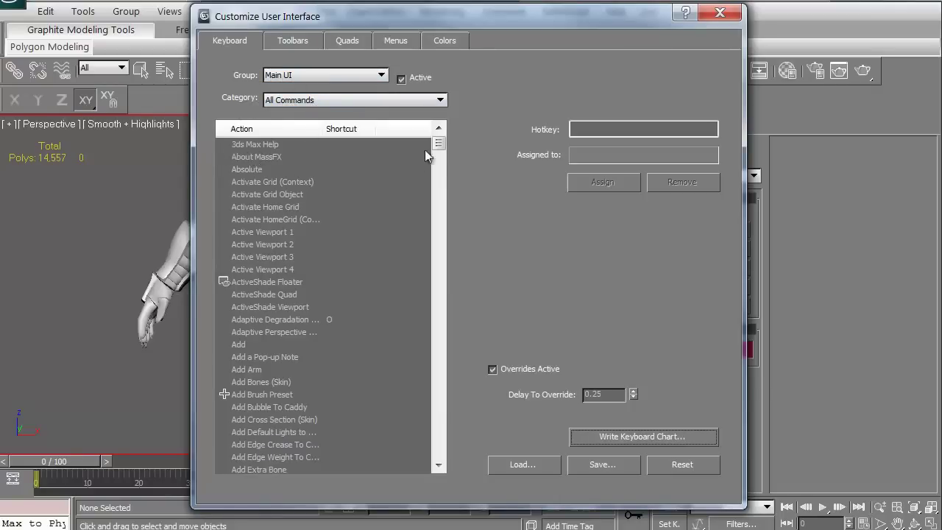
pyautogui.moveTo(438, 143); pyautogui.dragTo(432, 332)
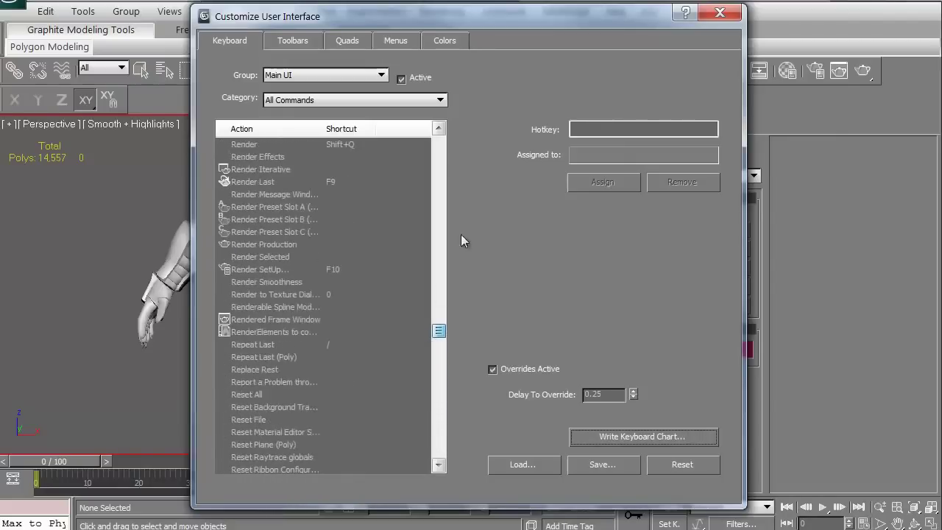
pyautogui.click(720, 12)
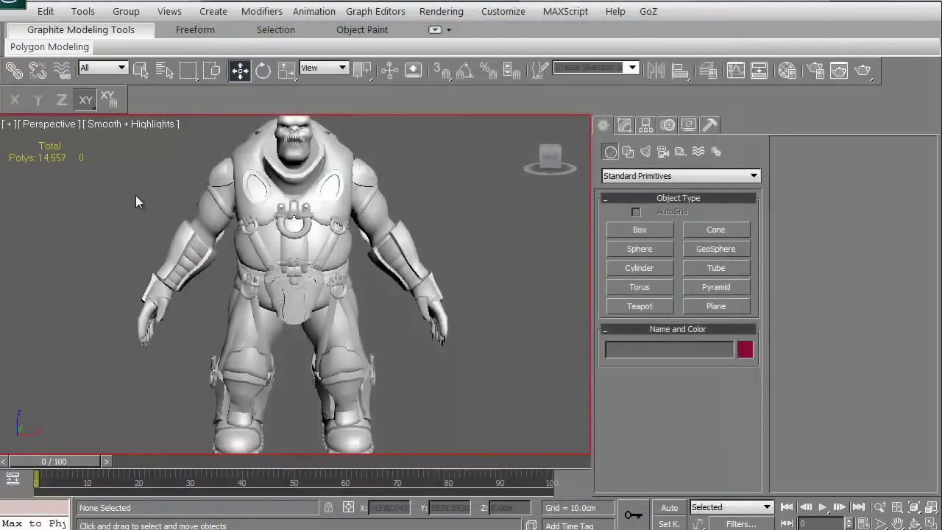
pyautogui.press('f')
pyautogui.moveTo(177, 186); pyautogui.dragTo(195, 318, button='middle')
pyautogui.press('r')
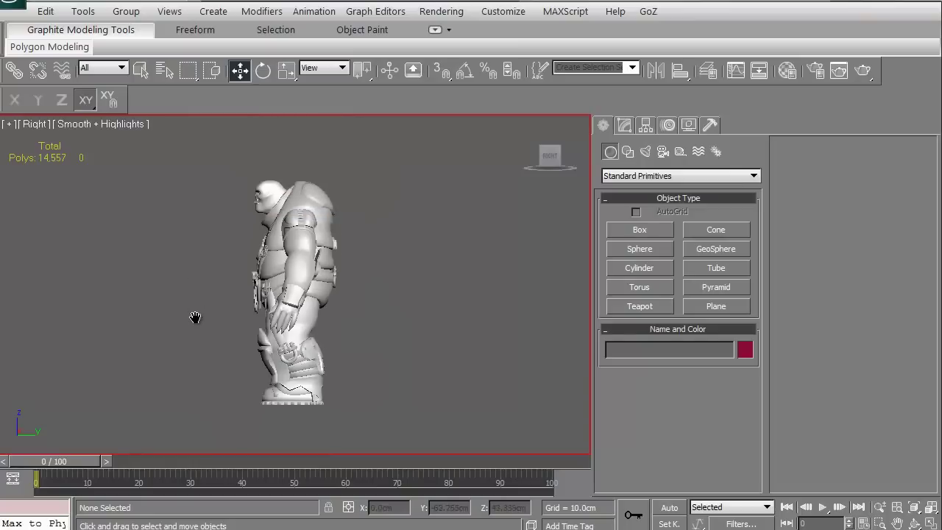
pyautogui.press('l')
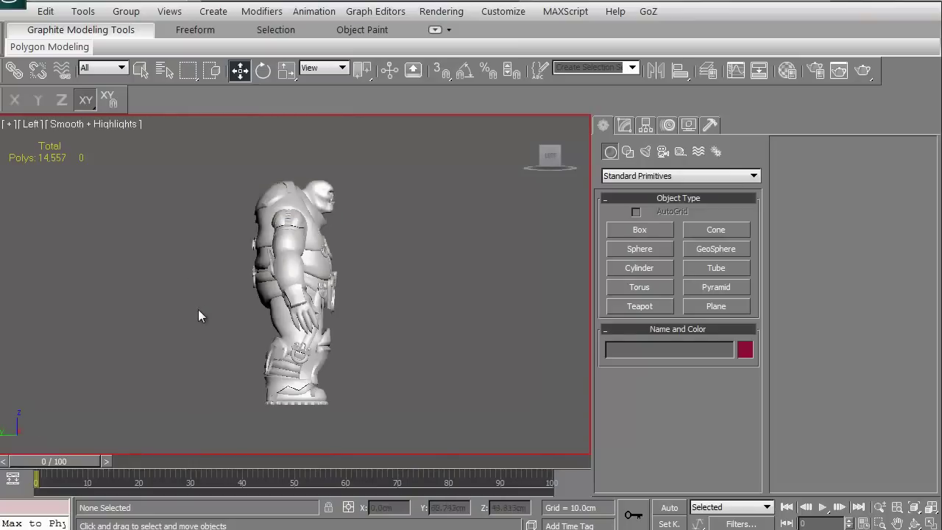
pyautogui.moveTo(197, 292); pyautogui.dragTo(196, 292, button='middle')
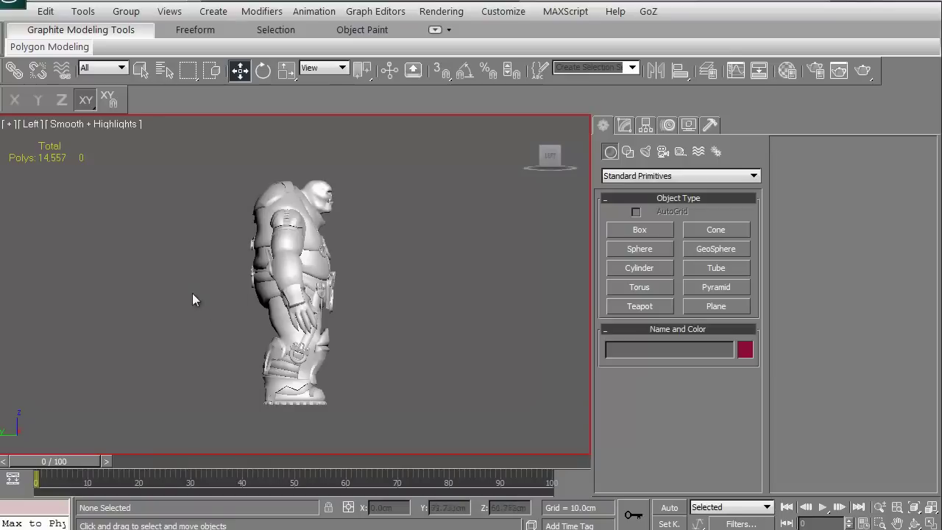
pyautogui.press('k')
pyautogui.moveTo(191, 299); pyautogui.dragTo(198, 324, button='middle')
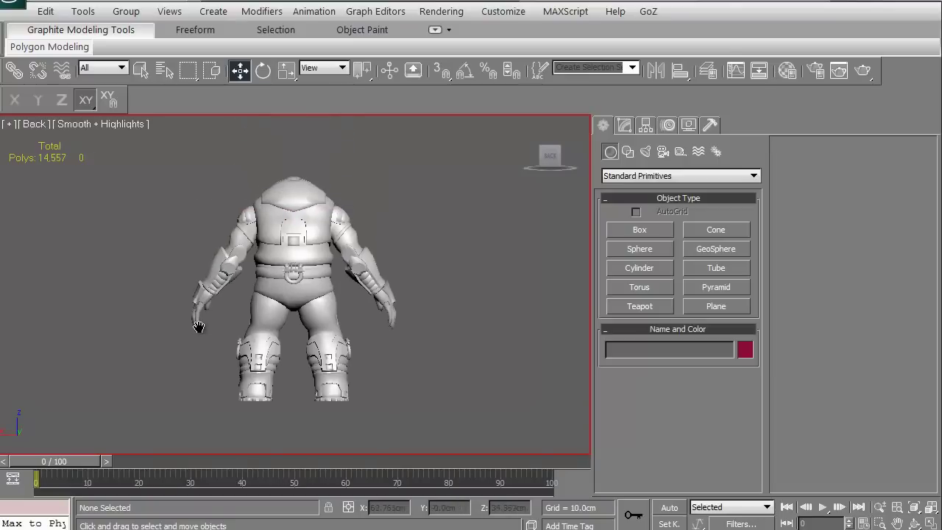
pyautogui.scroll(3, 199, 322)
pyautogui.press('b')
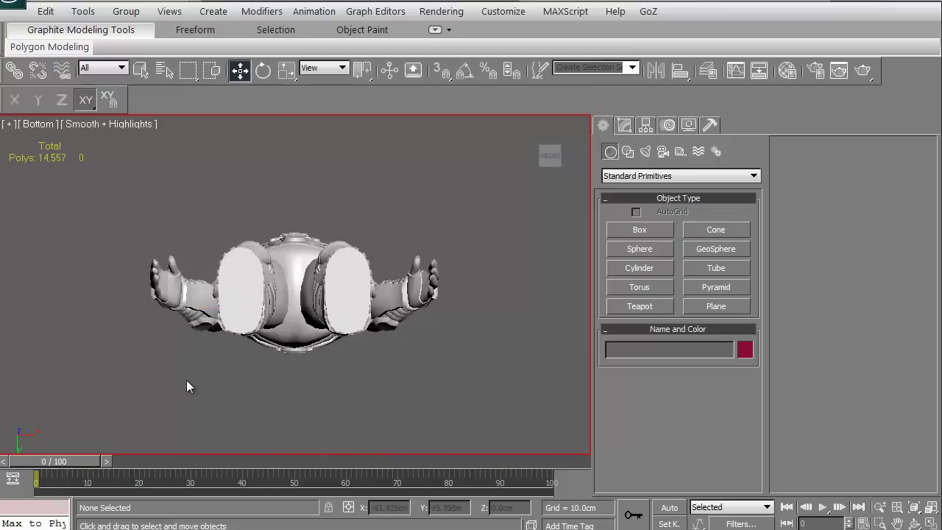
pyautogui.press('t')
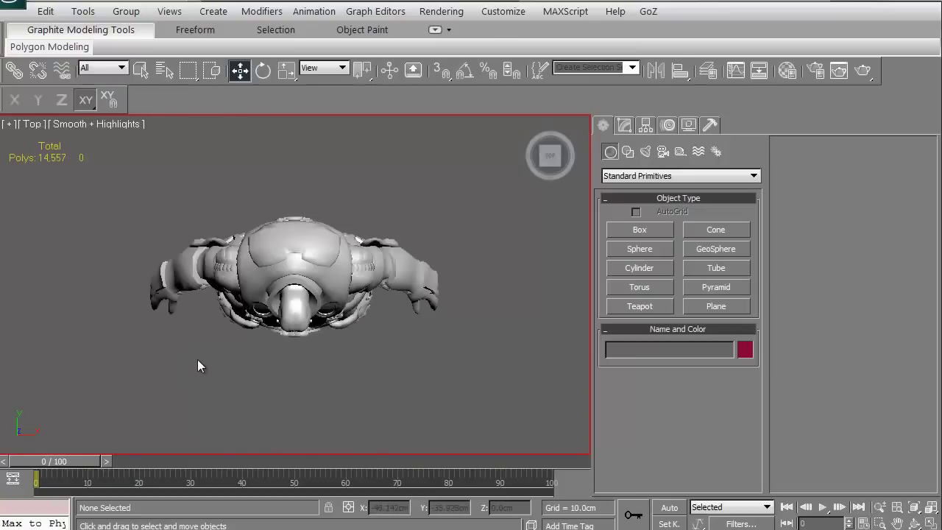
pyautogui.press('f')
pyautogui.moveTo(206, 299); pyautogui.dragTo(221, 390, button='middle')
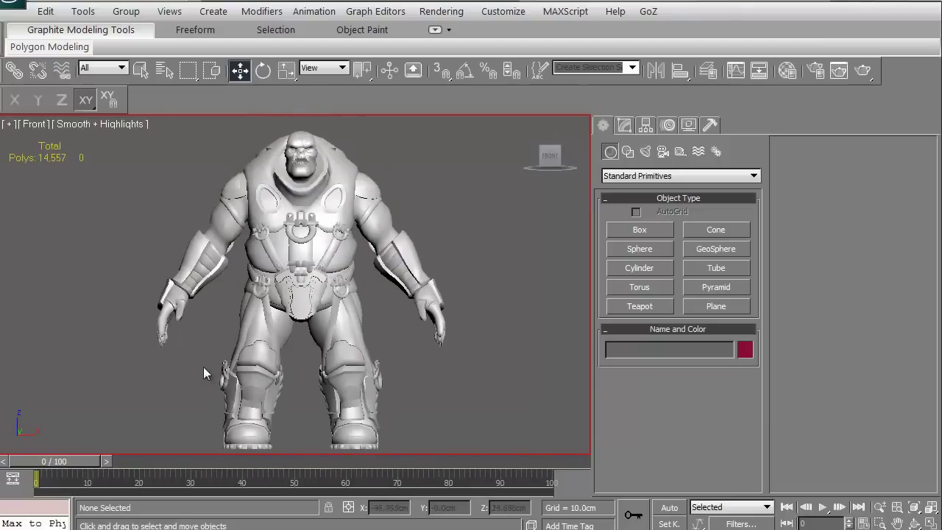
# Open the Customize User Interface dialog from the Customize menu.
pyautogui.click(493, 12)
pyautogui.click(517, 33)
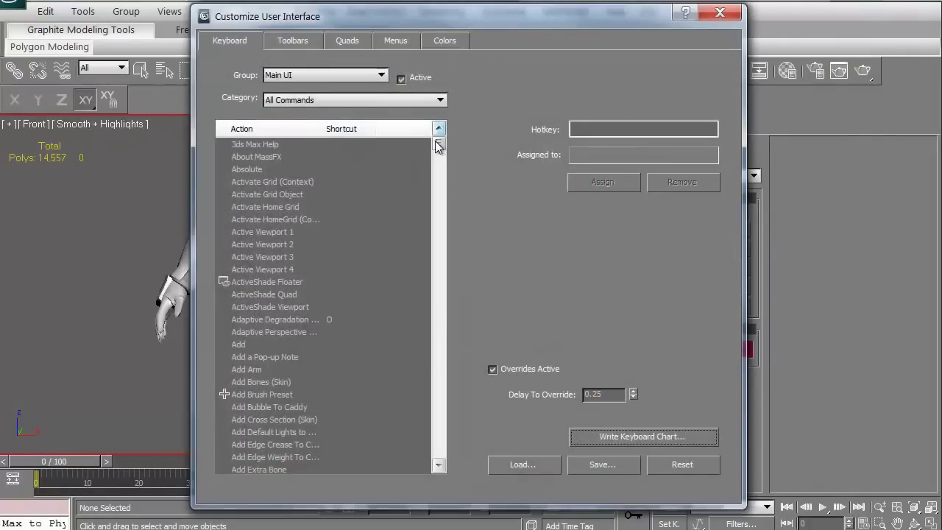
pyautogui.moveTo(439, 140); pyautogui.dragTo(439, 162)
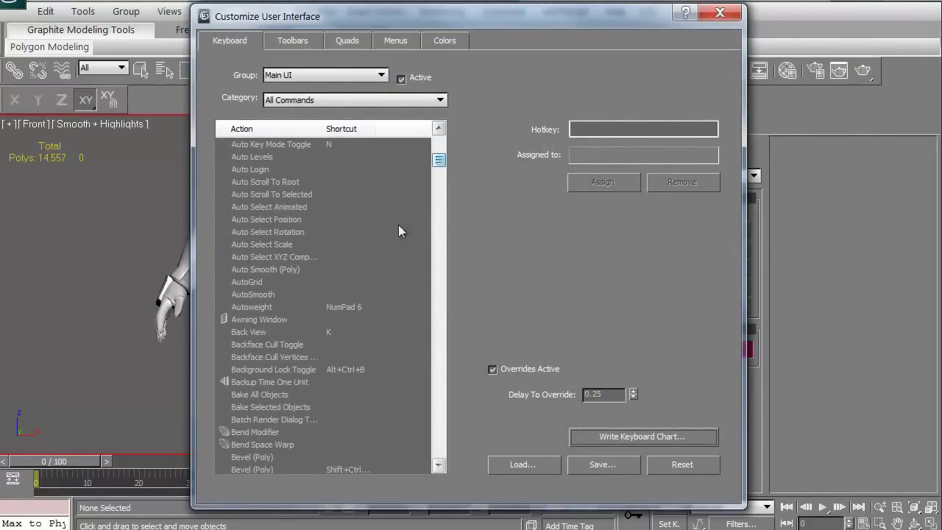
# Assign K as the Back View hotkey on the Keyboard tab.
pyautogui.click(248, 331)
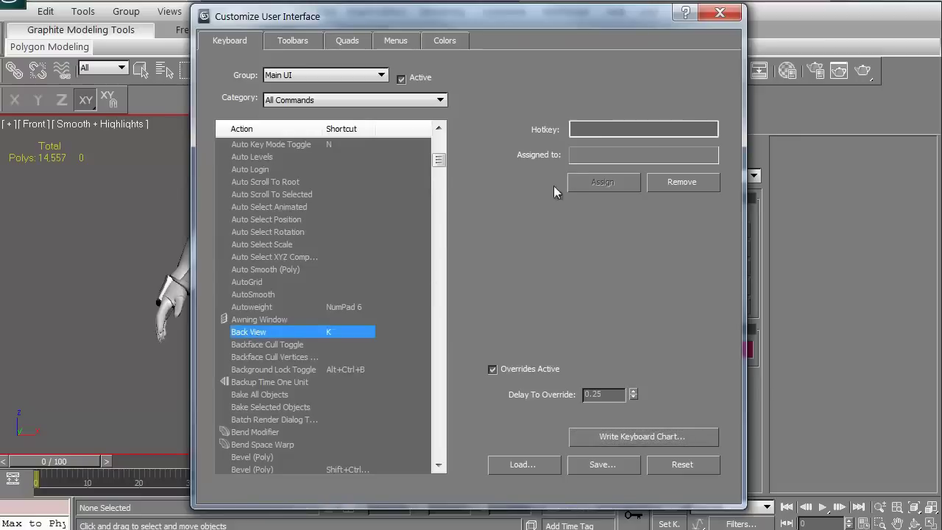
pyautogui.click(585, 131)
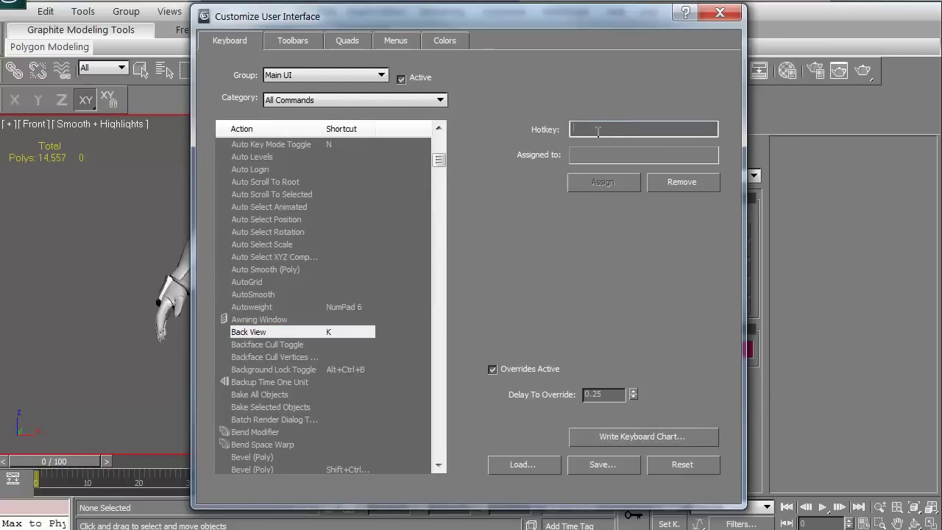
pyautogui.press('j')
pyautogui.press('i')
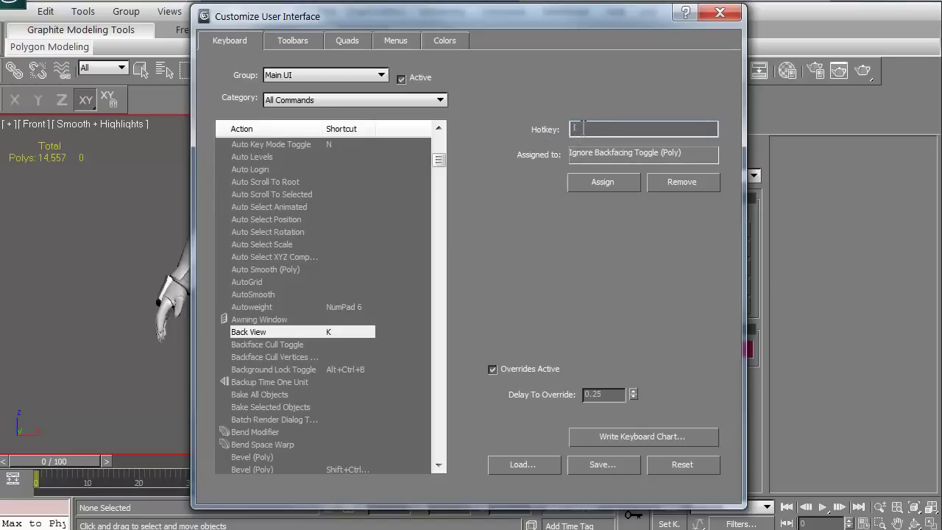
pyautogui.press('k')
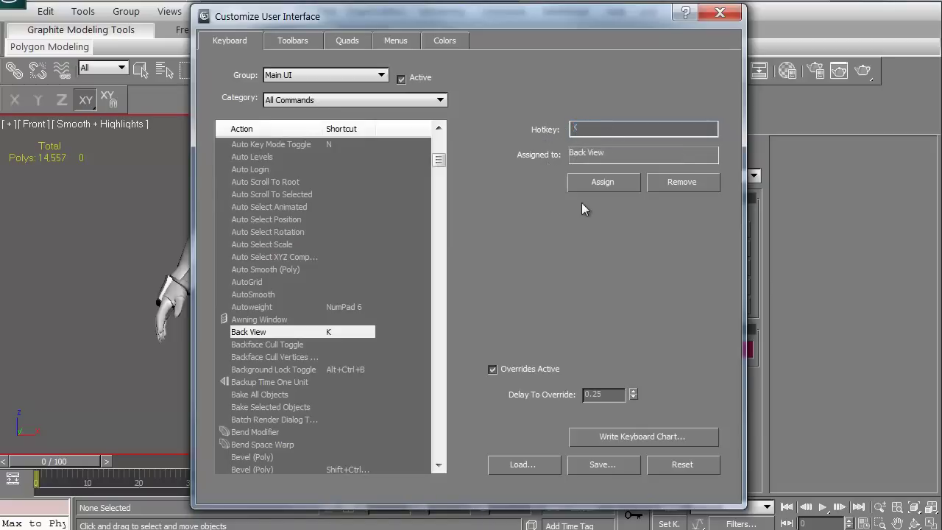
pyautogui.click(608, 182)
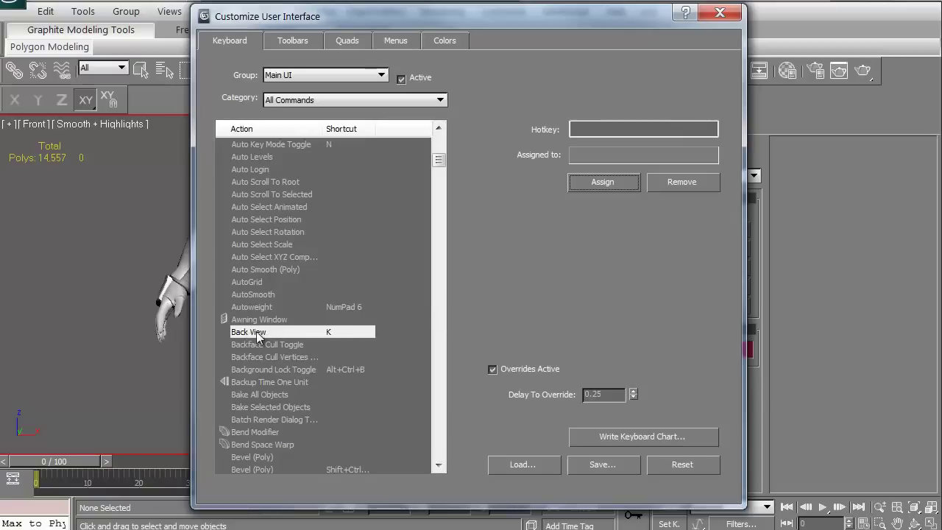
pyautogui.click(358, 74)
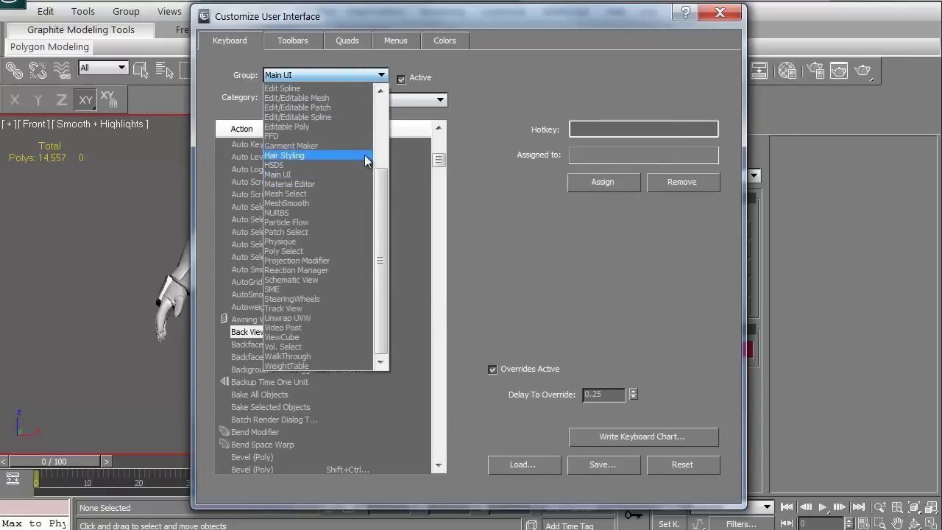
pyautogui.moveTo(380, 175); pyautogui.dragTo(380, 81)
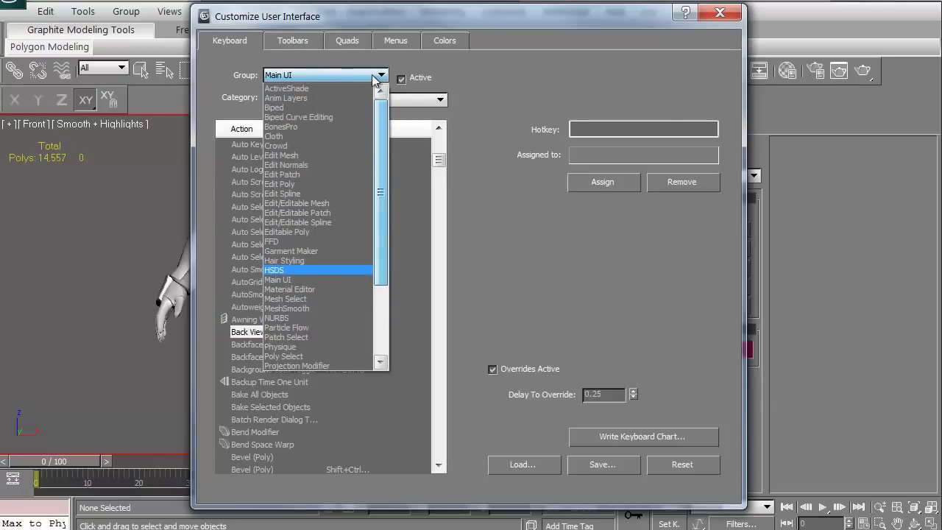
pyautogui.click(314, 87)
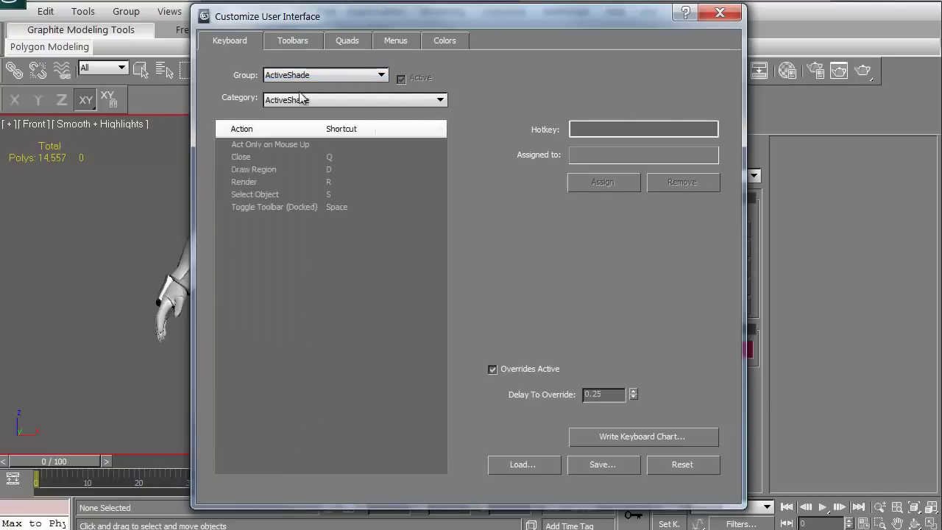
pyautogui.click(333, 76)
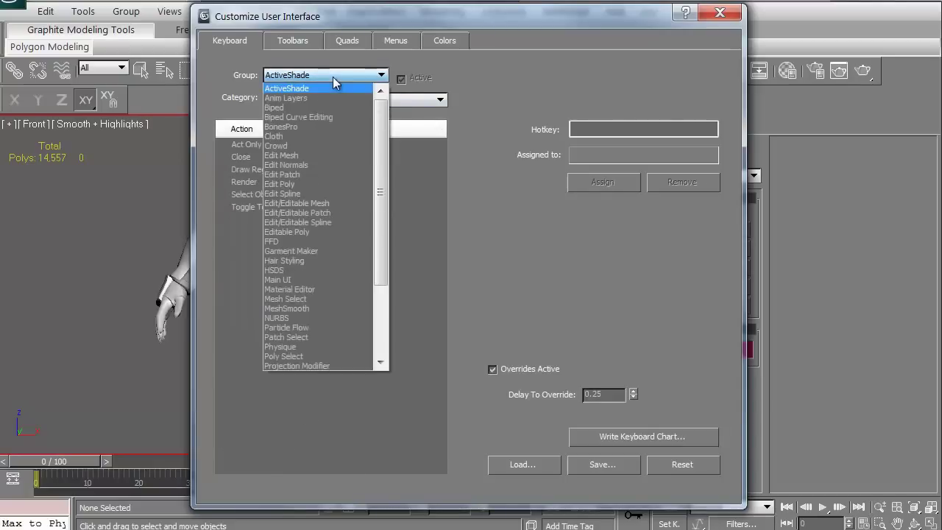
pyautogui.moveTo(382, 112); pyautogui.dragTo(383, 165)
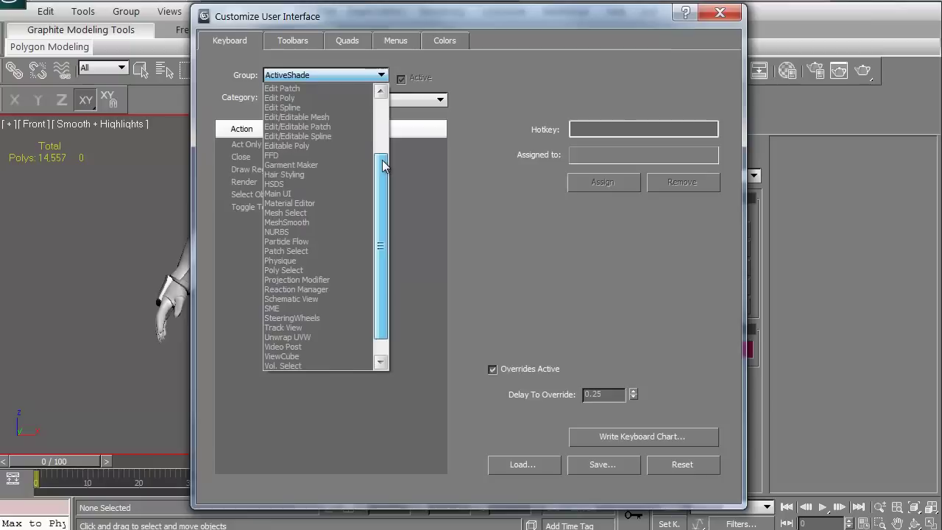
pyautogui.click(319, 183)
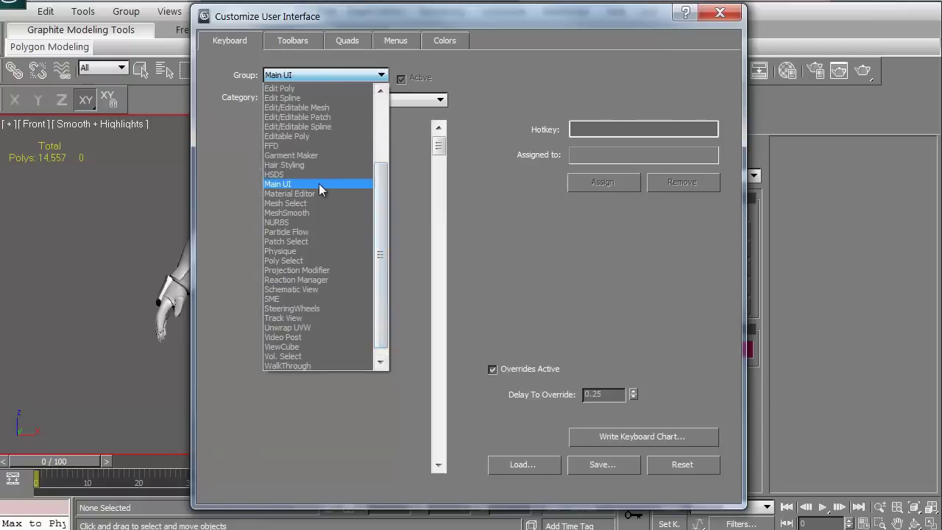
pyautogui.click(367, 100)
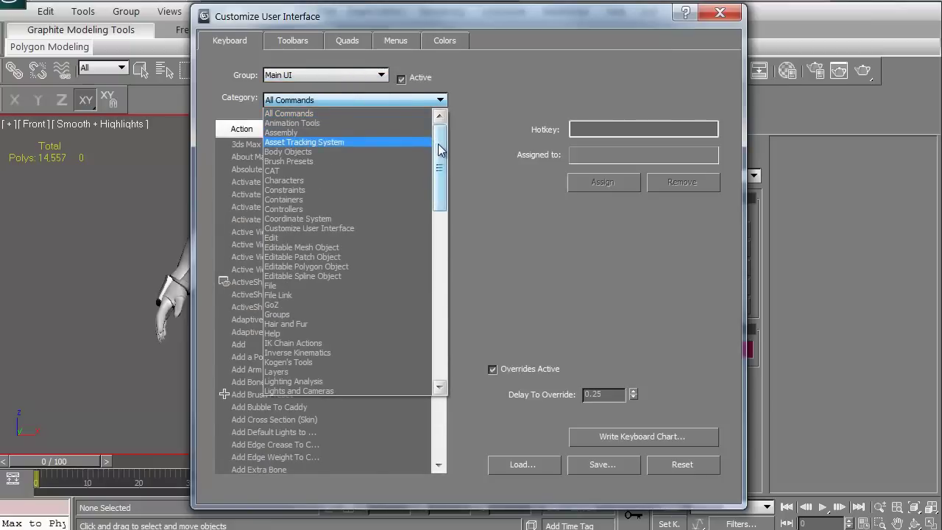
pyautogui.moveTo(439, 134); pyautogui.dragTo(439, 289)
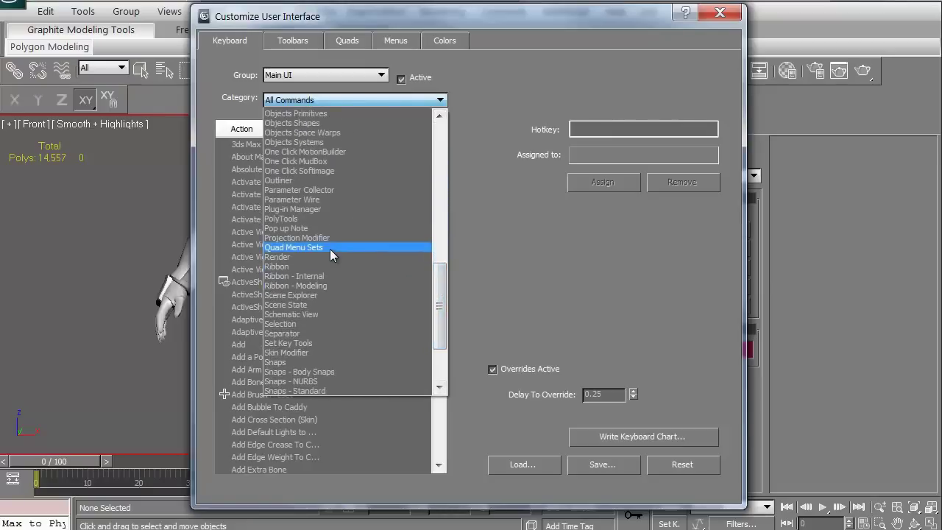
pyautogui.moveTo(441, 323); pyautogui.dragTo(439, 192)
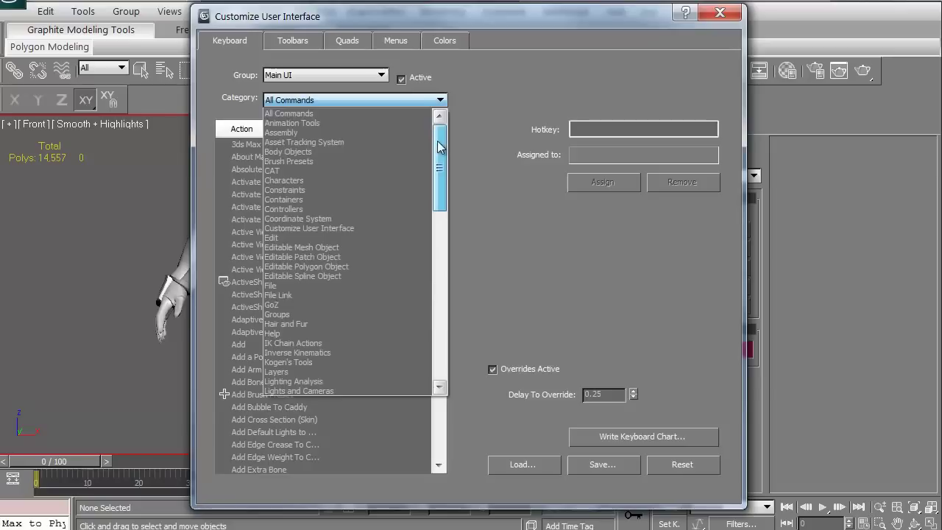
pyautogui.click(353, 99)
pyautogui.click(345, 75)
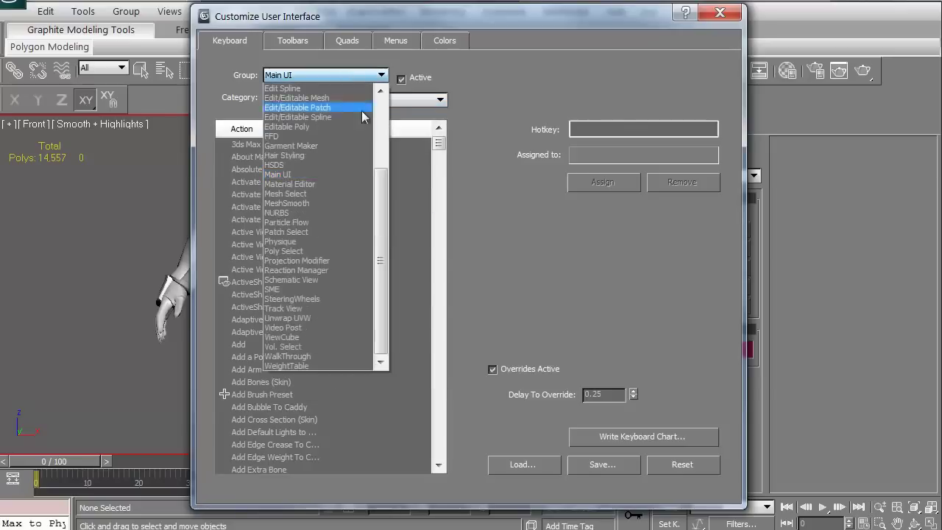
pyautogui.click(384, 75)
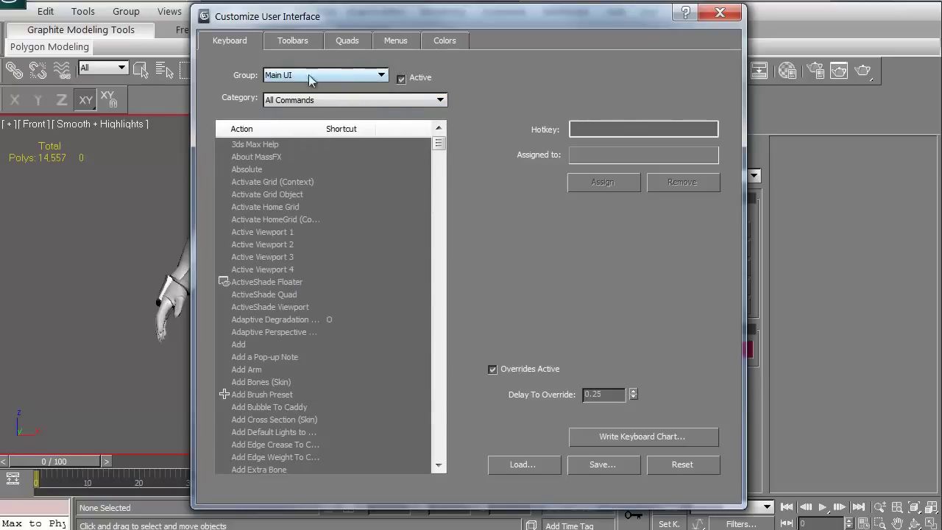
# Browse the Toolbars, Quads and Menus tabs, selecting the 3ds Max Help and About MassFX actions.
pyautogui.click(299, 43)
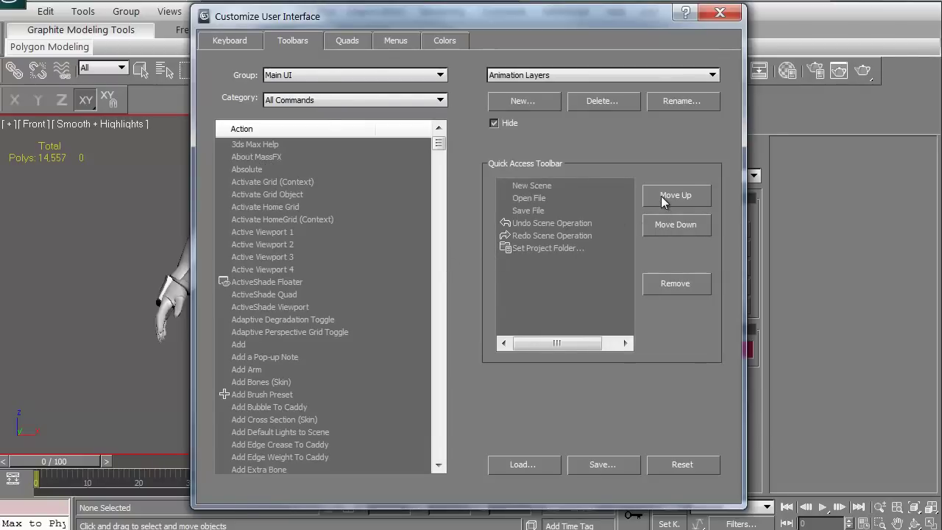
pyautogui.click(349, 41)
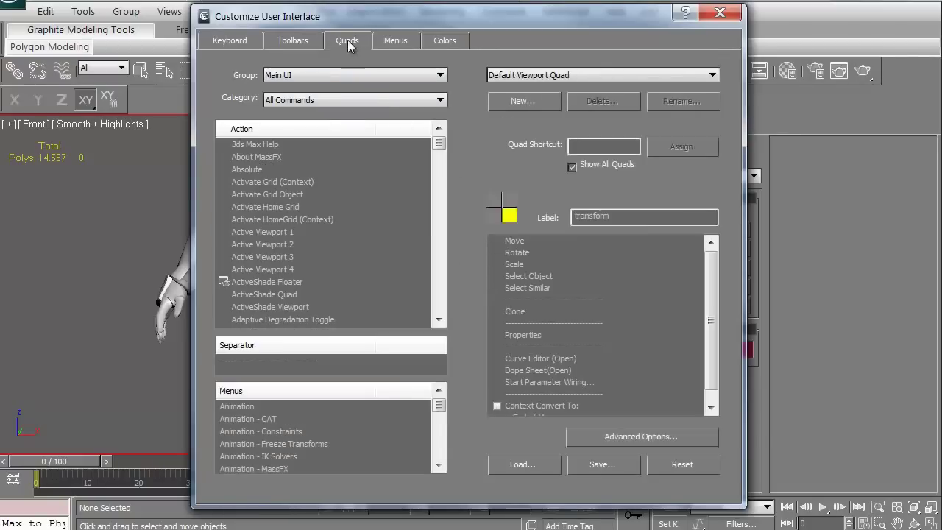
pyautogui.click(398, 43)
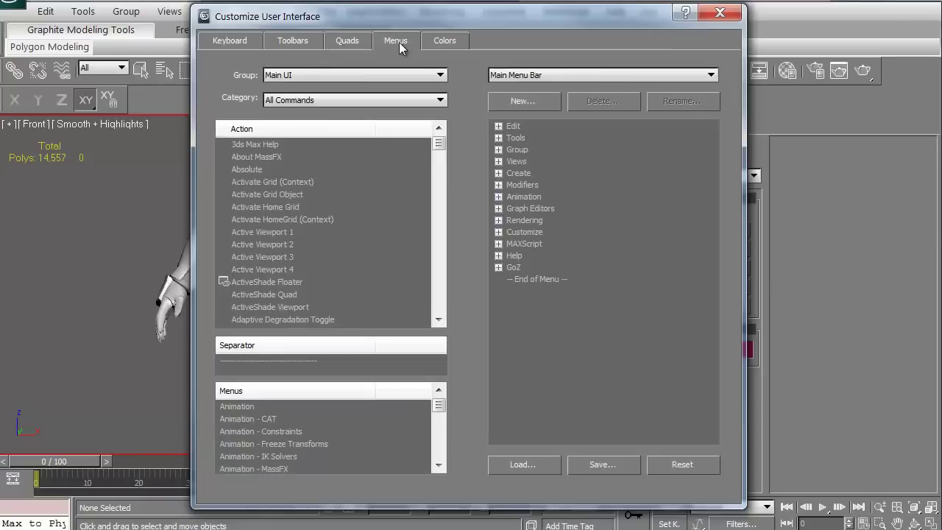
pyautogui.click(261, 144)
pyautogui.click(277, 157)
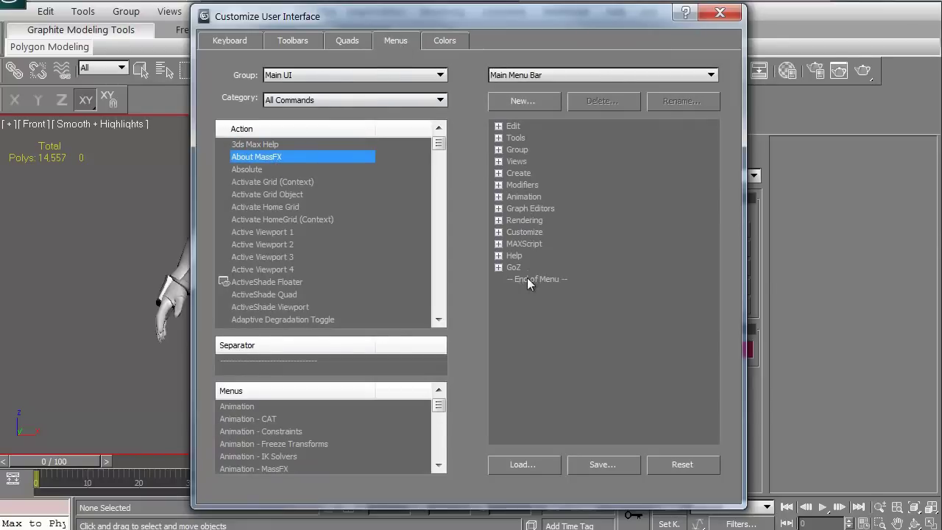
# Go to the Colors tab and move the customization dialog aside to reveal the viewport.
pyautogui.click(442, 44)
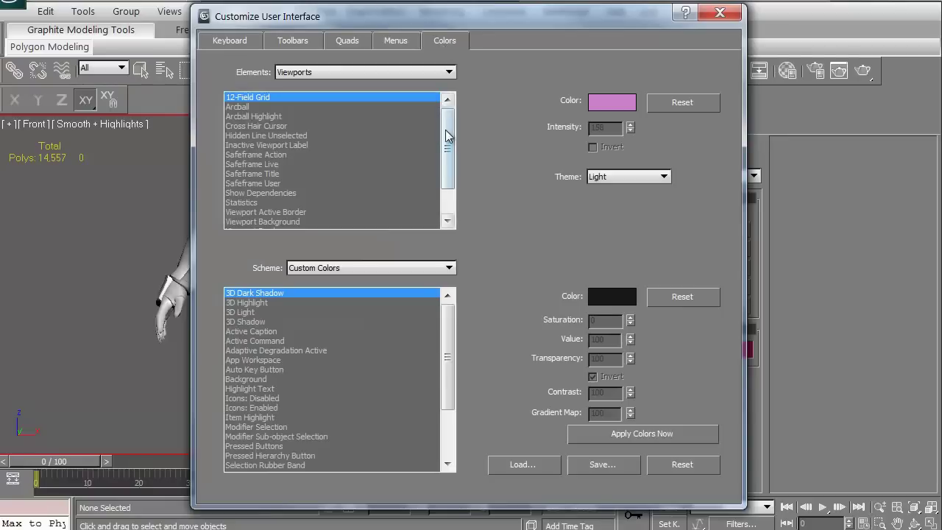
pyautogui.click(222, 43)
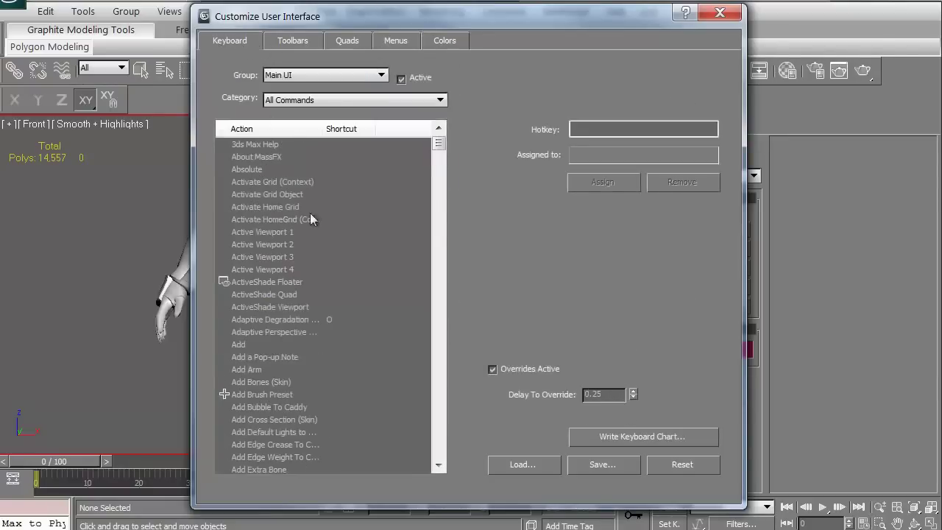
pyautogui.click(434, 44)
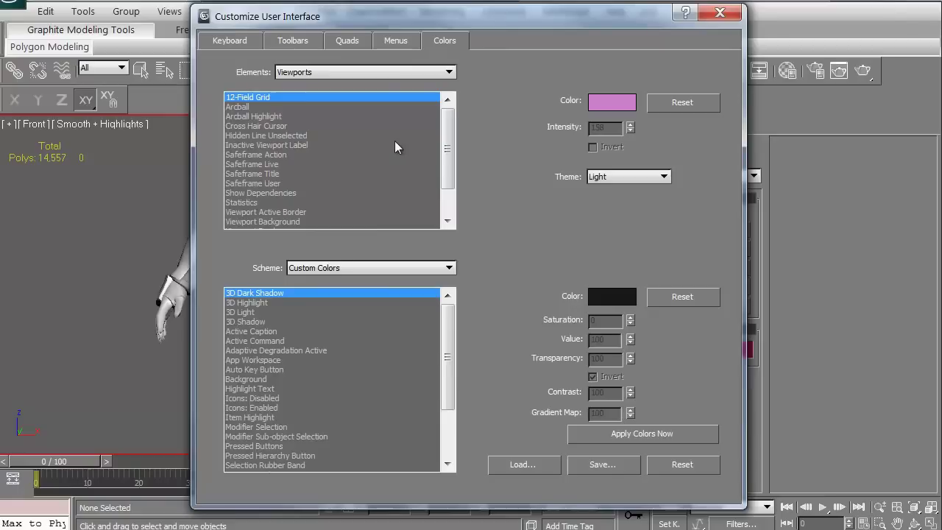
pyautogui.moveTo(473, 24); pyautogui.dragTo(643, 34)
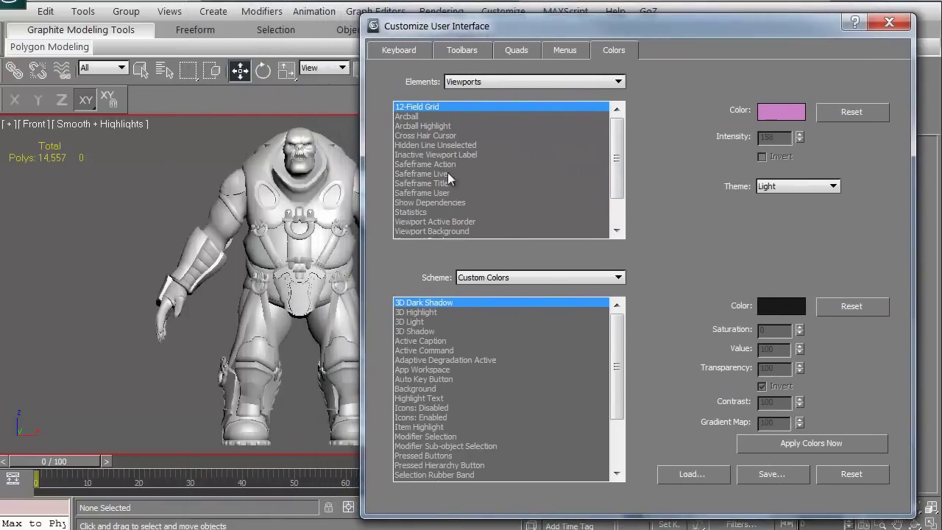
# Set the Viewport Background colour to a deep red and close the dialog to apply it.
pyautogui.click(462, 231)
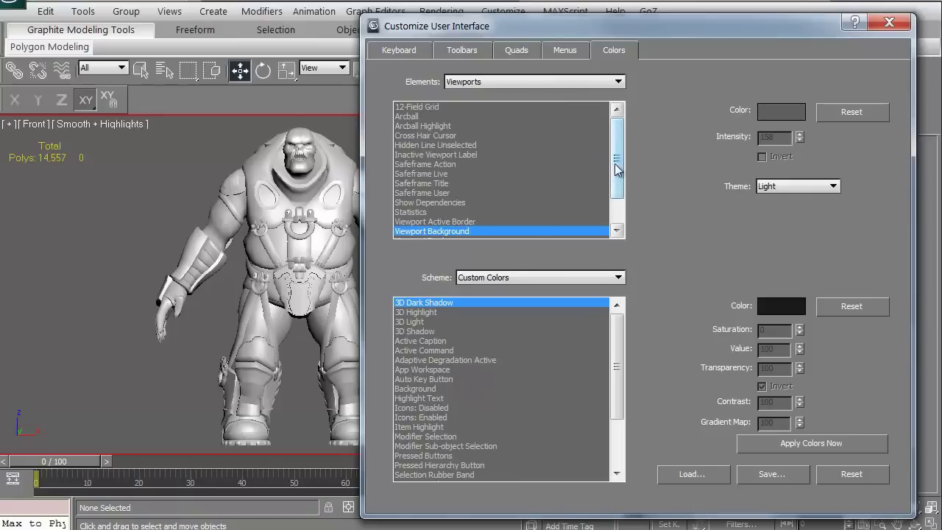
pyautogui.moveTo(616, 170); pyautogui.dragTo(617, 192)
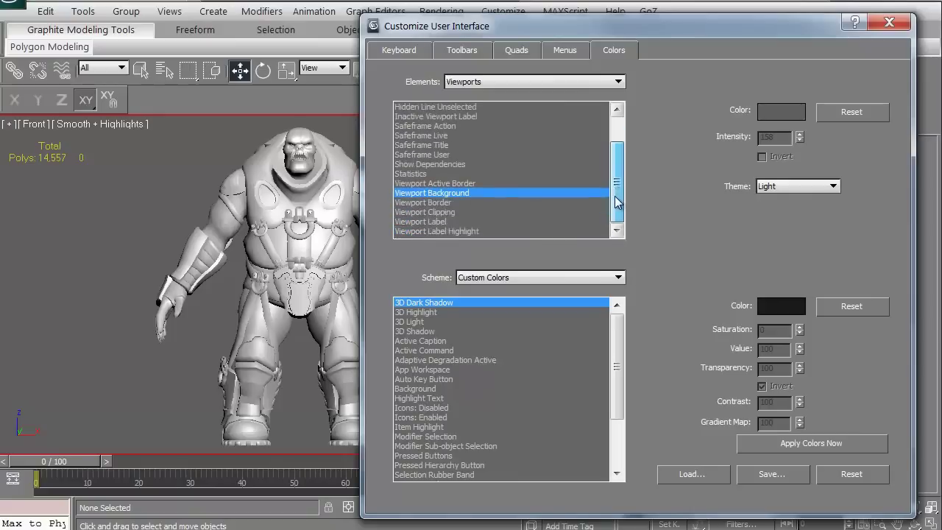
pyautogui.click(778, 120)
pyautogui.click(241, 22)
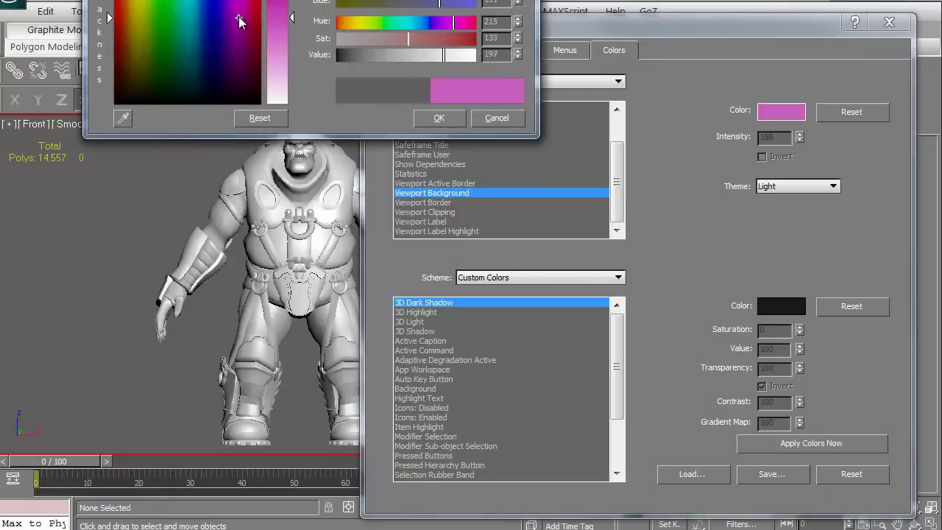
pyautogui.moveTo(240, 22); pyautogui.dragTo(293, 2)
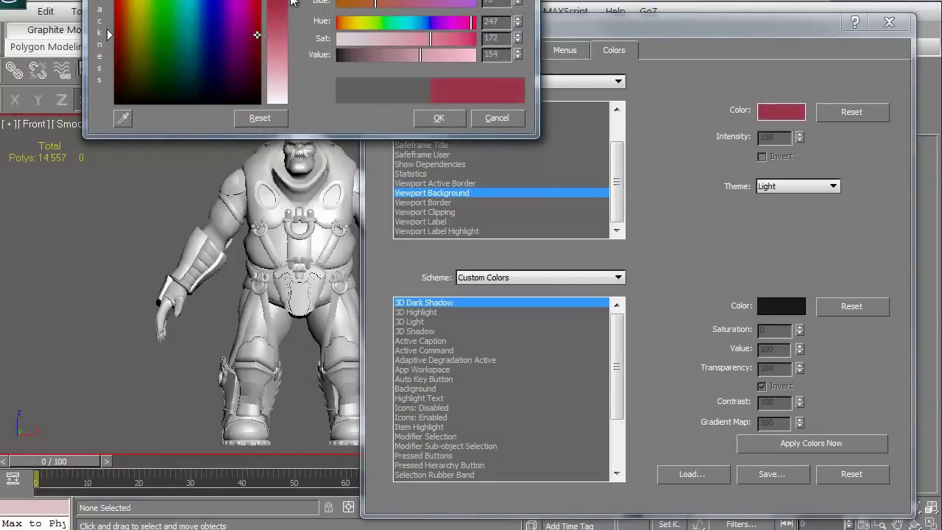
pyautogui.click(436, 119)
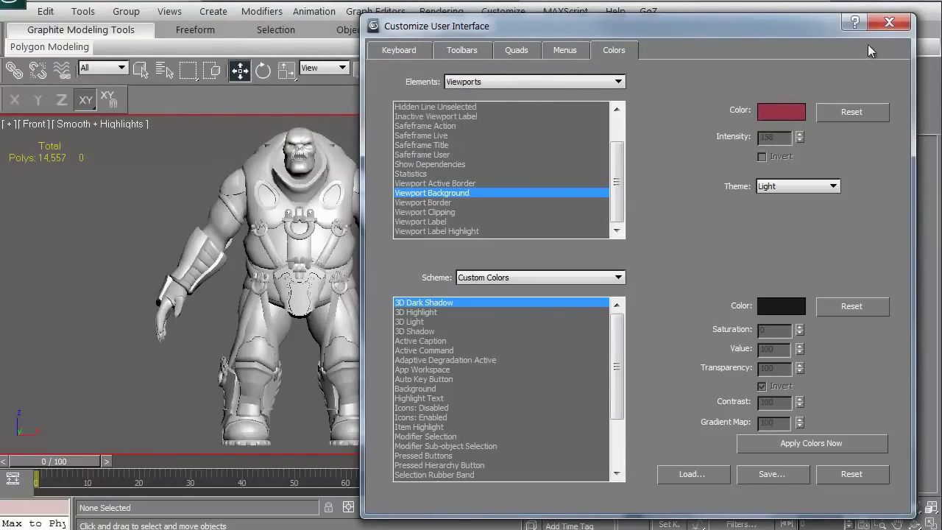
pyautogui.click(889, 26)
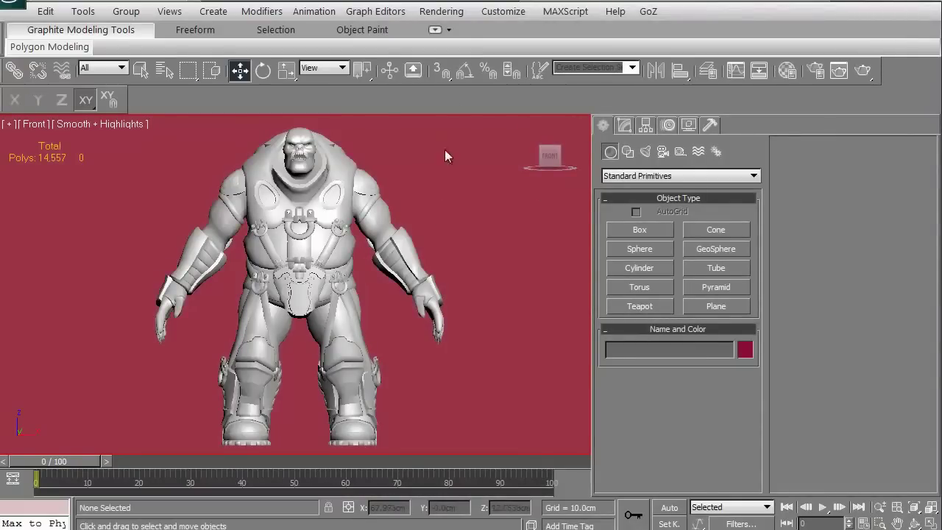
# Change the Viewport Background colour from red to a desaturated grey in Customize User Interface.
pyautogui.click(504, 11)
pyautogui.click(508, 14)
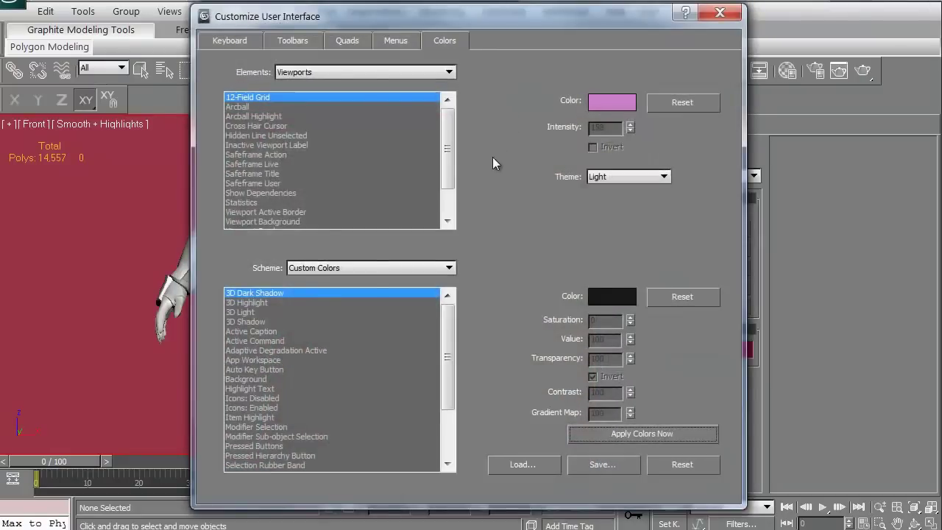
pyautogui.moveTo(448, 147); pyautogui.dragTo(449, 174)
pyautogui.click(294, 174)
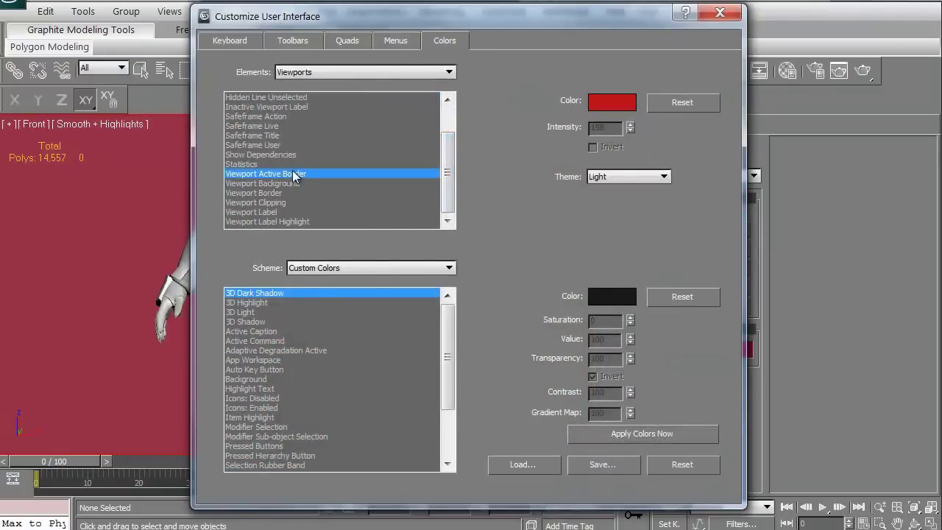
pyautogui.click(285, 183)
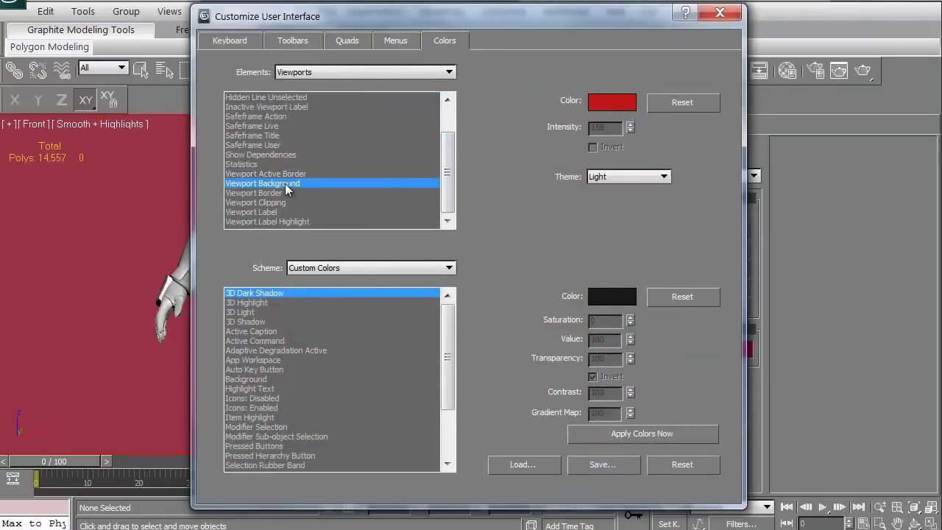
pyautogui.click(597, 104)
pyautogui.moveTo(215, 31); pyautogui.dragTo(201, 86)
pyautogui.moveTo(283, 5); pyautogui.dragTo(282, 87)
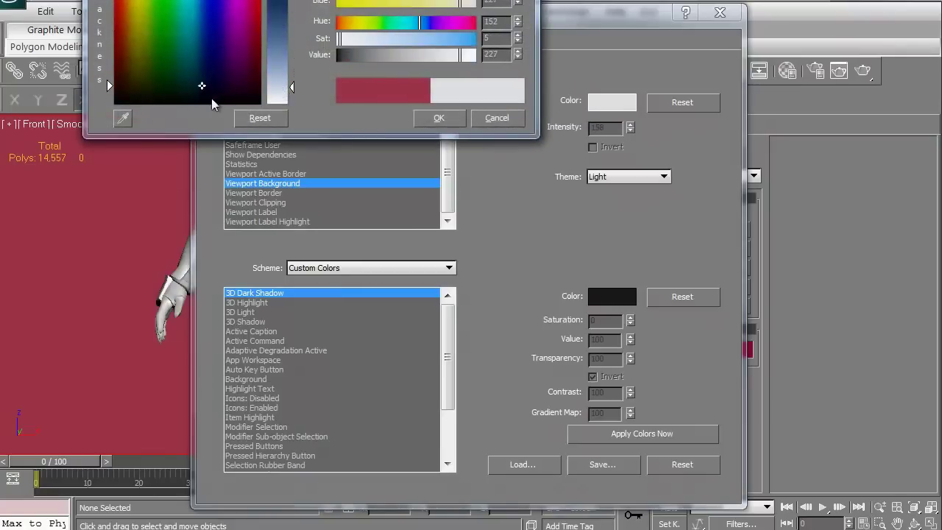
pyautogui.moveTo(209, 89); pyautogui.dragTo(214, 105)
pyautogui.moveTo(285, 94); pyautogui.dragTo(291, 46)
pyautogui.click(430, 118)
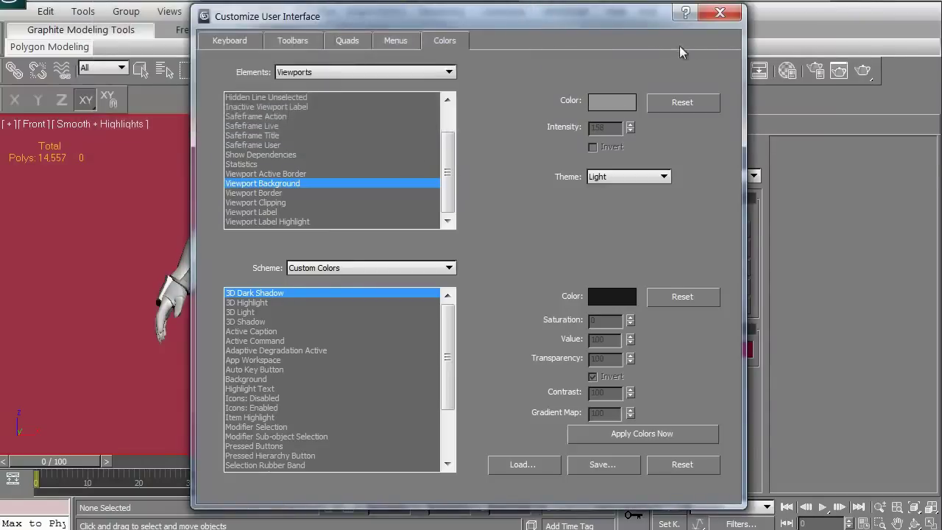
pyautogui.click(720, 12)
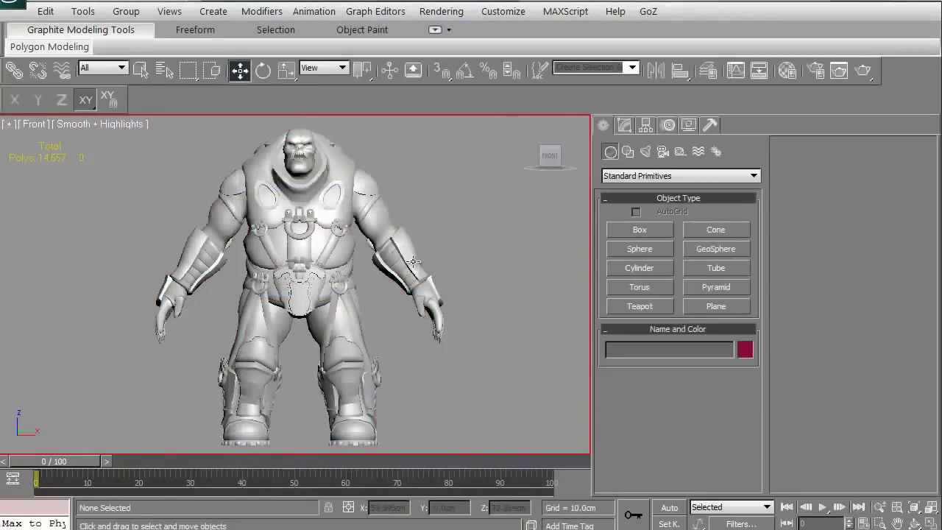
# Darken the Viewport Background grey to Value 104 and close the customization window.
pyautogui.click(497, 13)
pyautogui.click(514, 32)
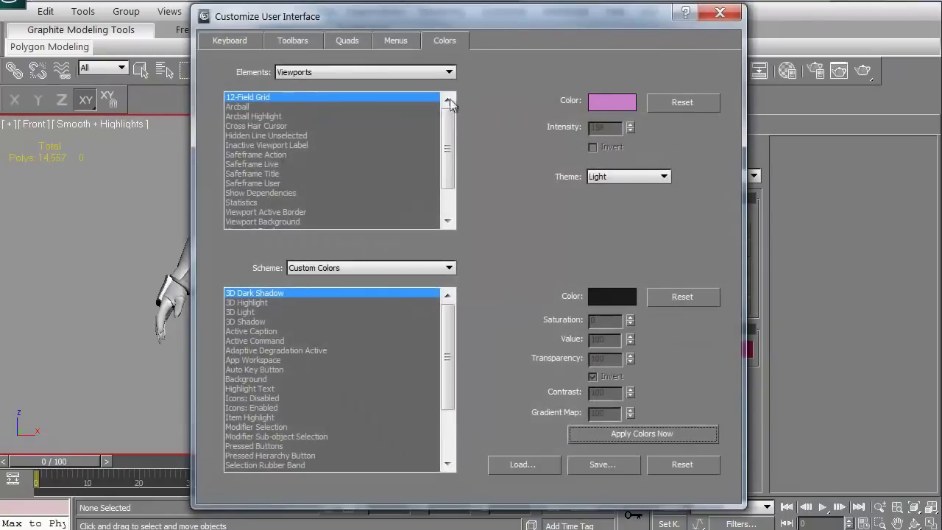
pyautogui.scroll(-5, 414, 198)
pyautogui.click(288, 183)
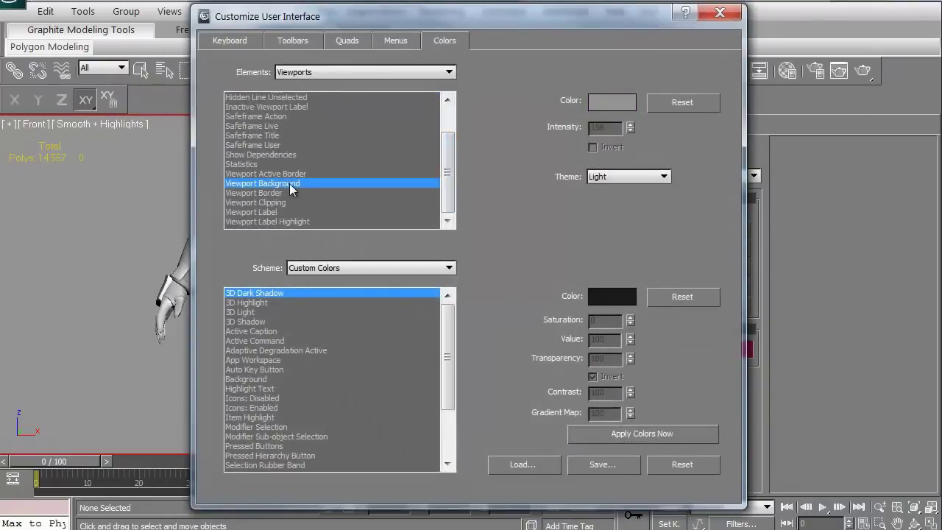
pyautogui.click(620, 103)
pyautogui.moveTo(292, 47); pyautogui.dragTo(292, 23)
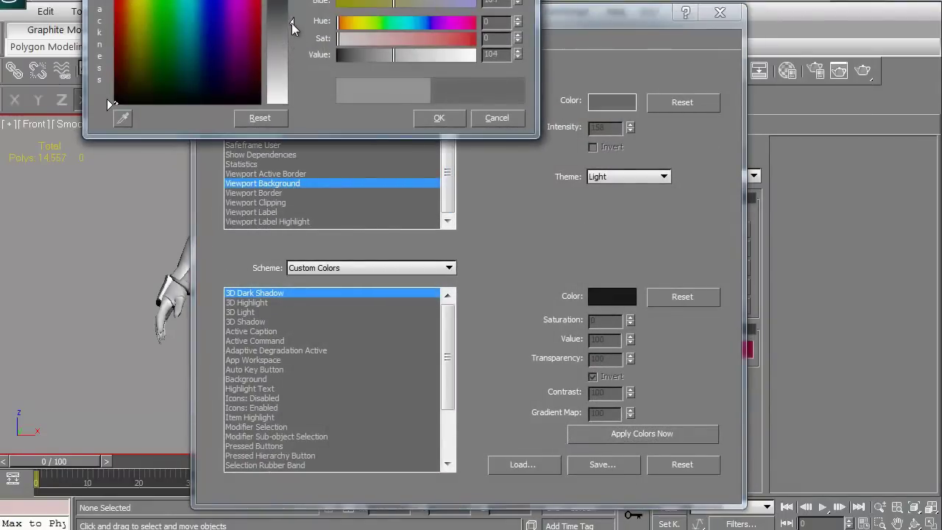
pyautogui.click(437, 121)
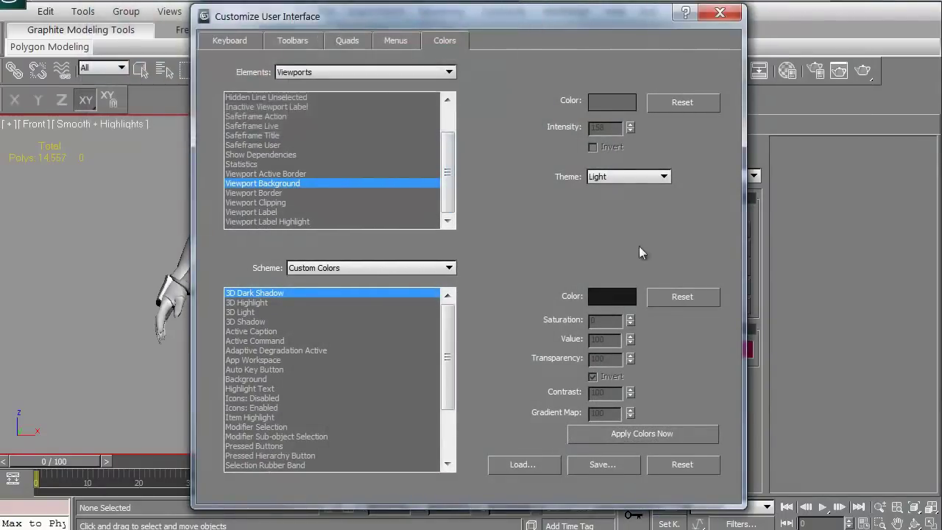
pyautogui.click(719, 14)
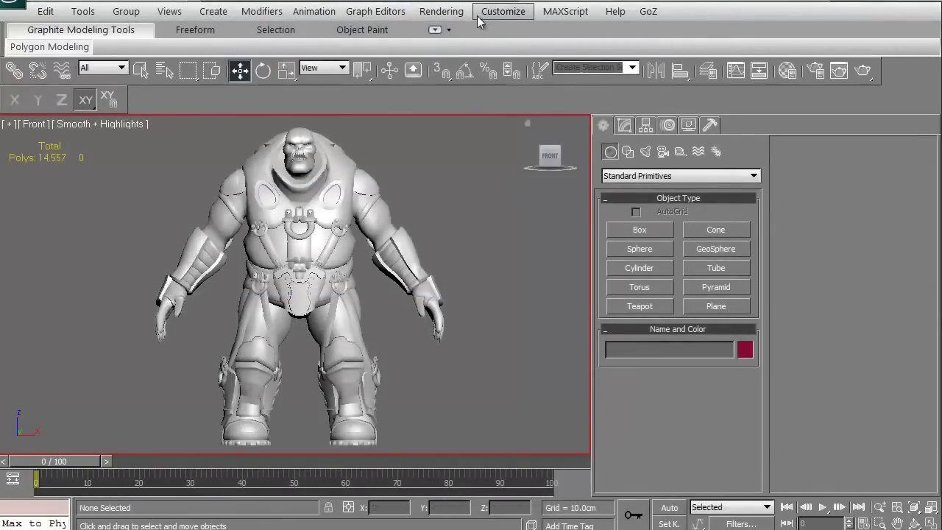
# Open the Colors settings, cancel the Load and Save colour-scheme dialogs, and browse the viewport elements.
pyautogui.click(503, 11)
pyautogui.click(528, 33)
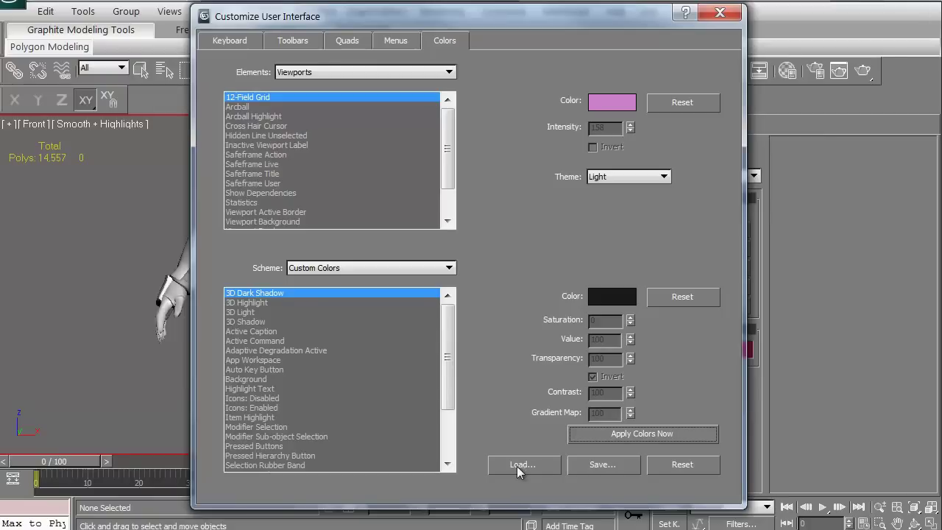
pyautogui.click(514, 465)
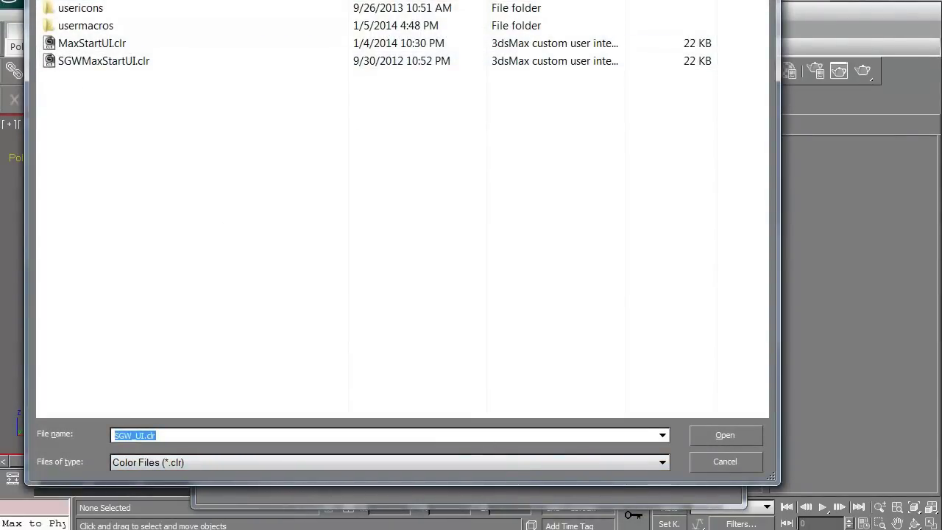
pyautogui.press('Return')
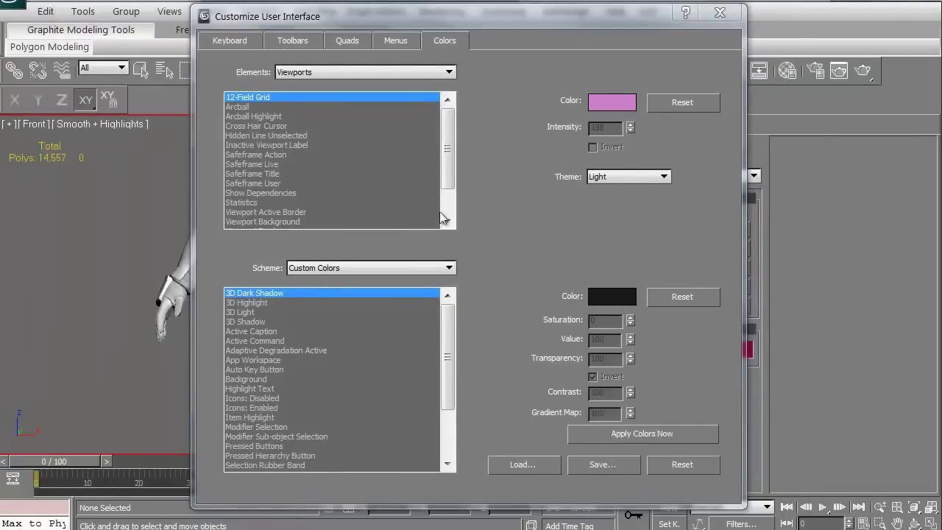
pyautogui.click(605, 464)
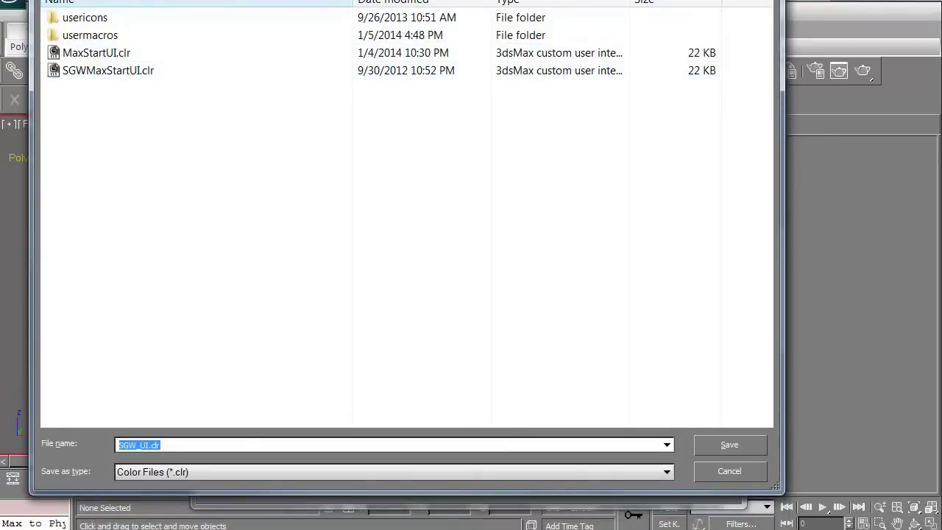
pyautogui.press('Return')
pyautogui.moveTo(242, 114); pyautogui.dragTo(283, 189)
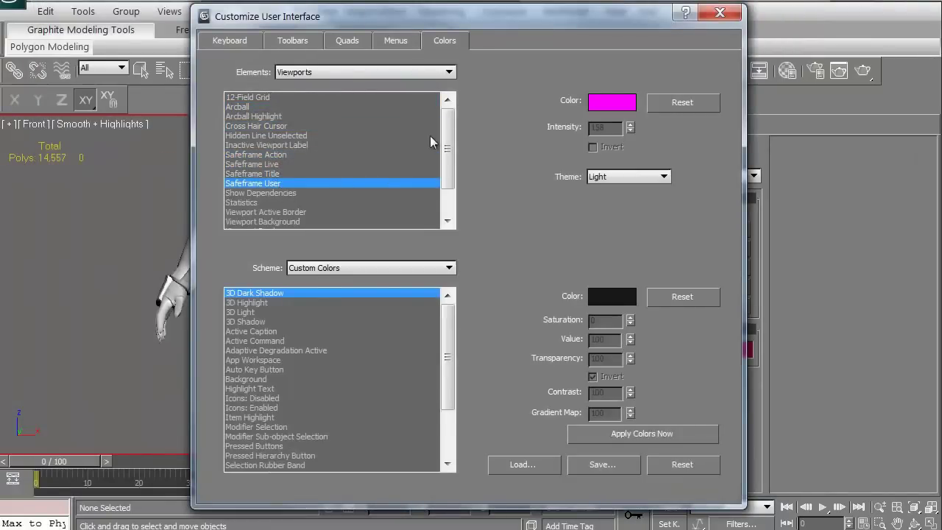
# Set the viewport Statistics text colour to bright green and close the window.
pyautogui.moveTo(448, 147); pyautogui.dragTo(448, 170)
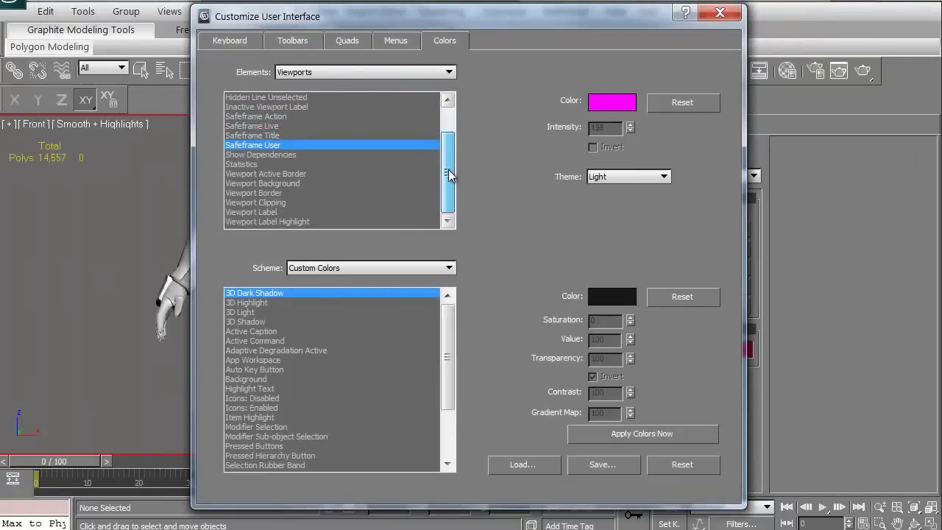
pyautogui.click(262, 164)
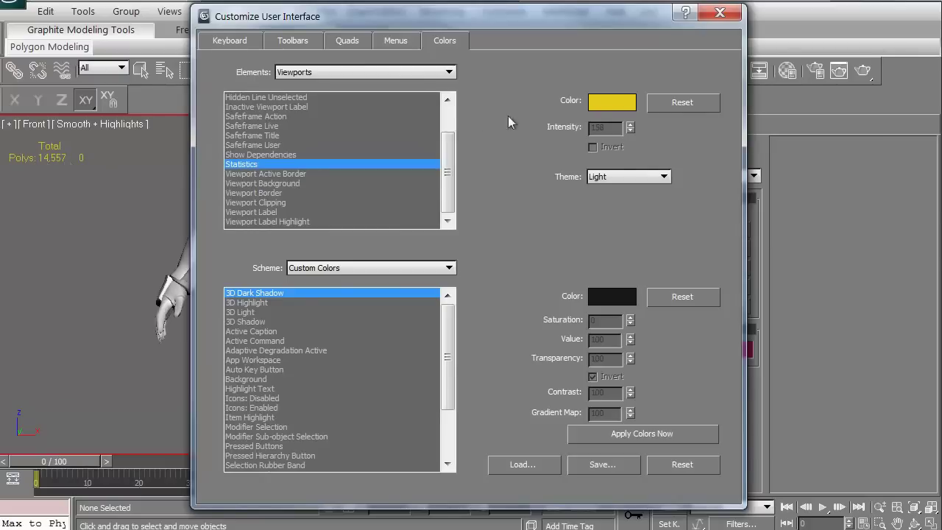
pyautogui.click(610, 104)
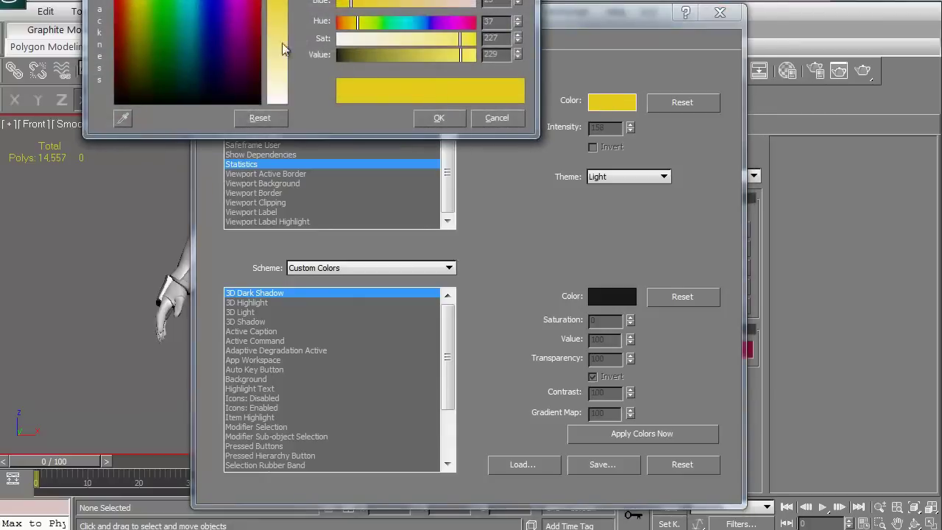
pyautogui.moveTo(176, 3); pyautogui.dragTo(172, 1)
pyautogui.click(430, 115)
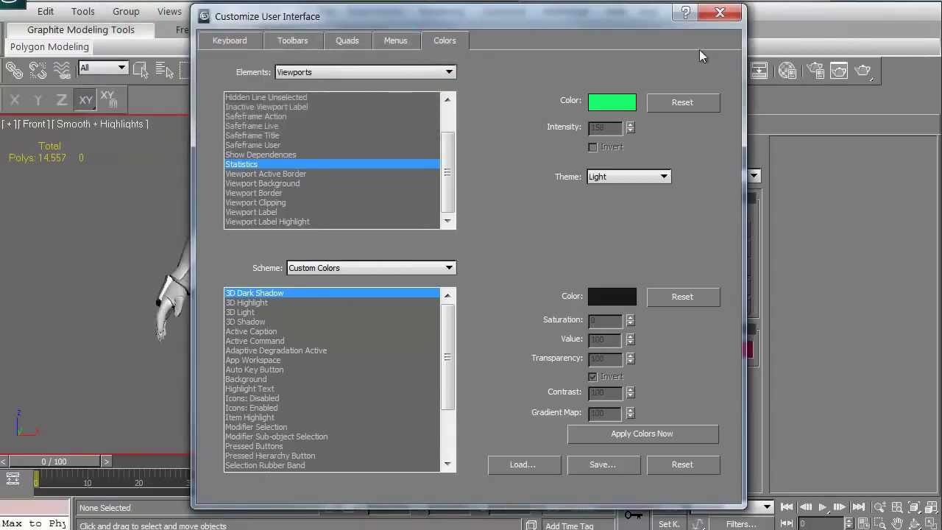
pyautogui.click(720, 12)
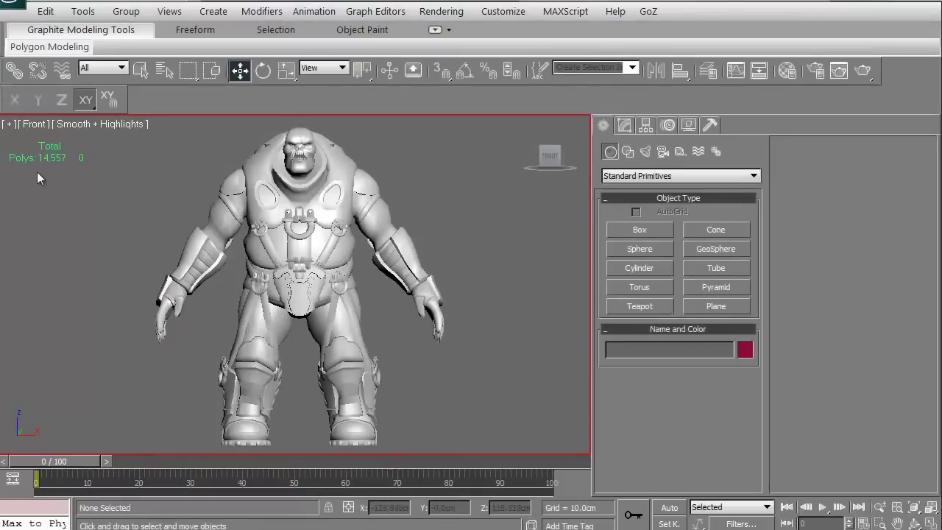
# Change the Statistics text colour from green to yellow and close the customization window.
pyautogui.click(505, 11)
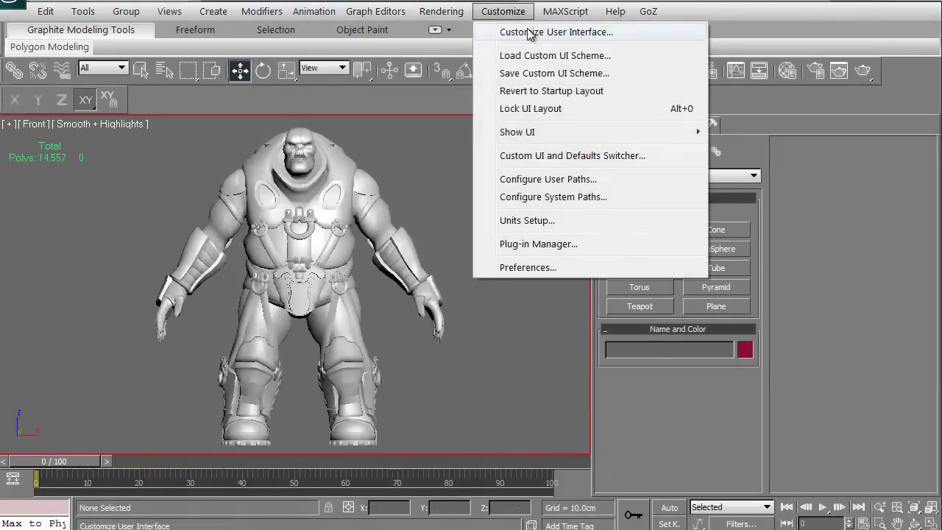
pyautogui.click(539, 33)
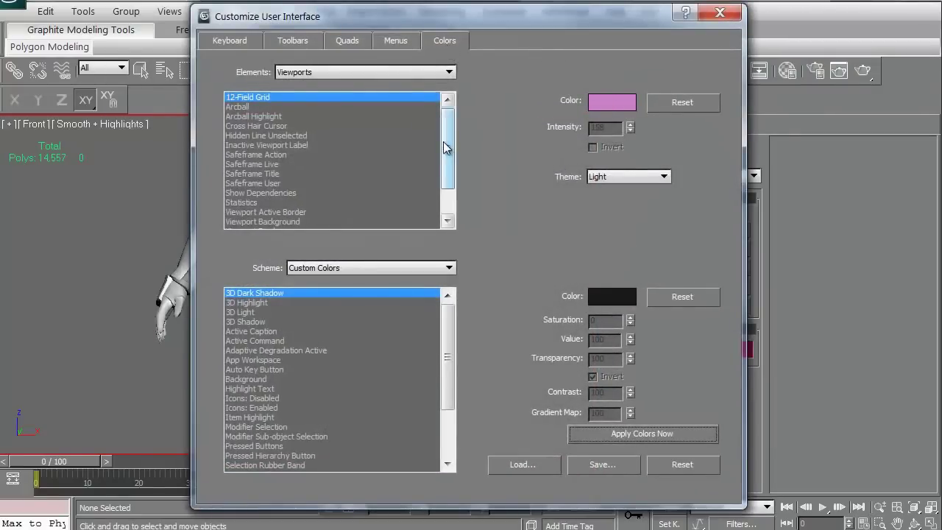
pyautogui.moveTo(446, 147); pyautogui.dragTo(448, 199)
pyautogui.click(282, 183)
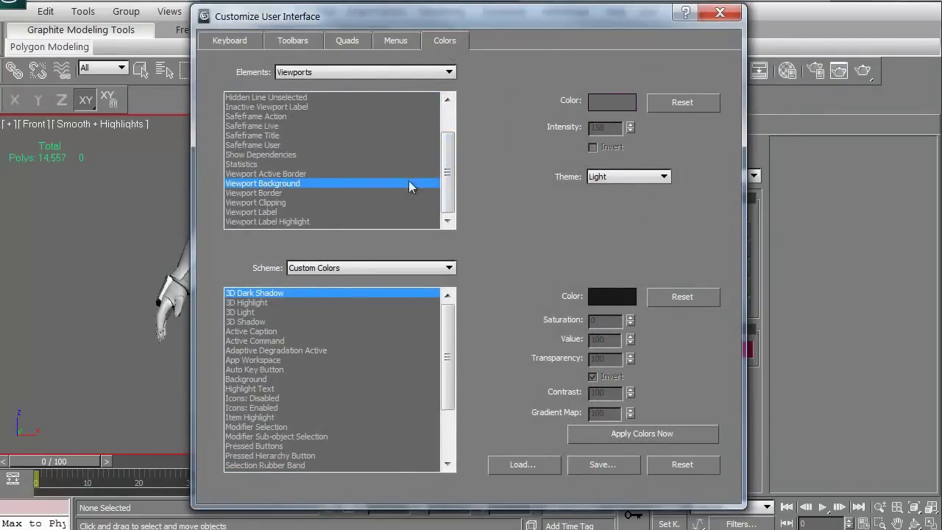
pyautogui.click(255, 164)
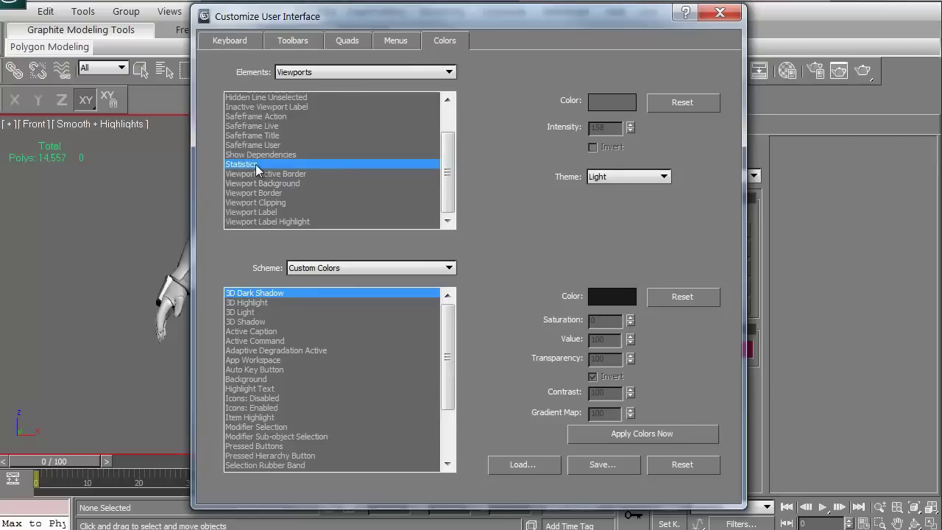
pyautogui.click(662, 102)
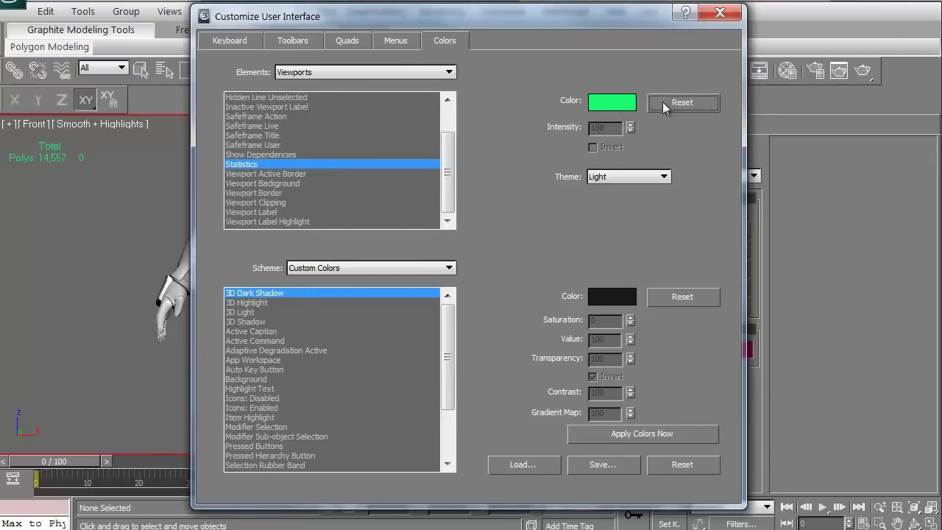
pyautogui.click(600, 107)
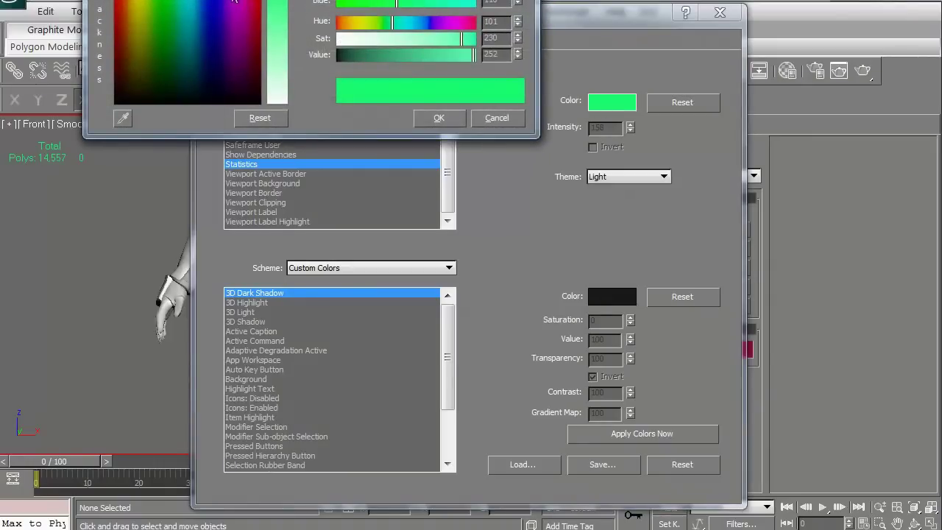
pyautogui.moveTo(152, 1); pyautogui.dragTo(130, 6)
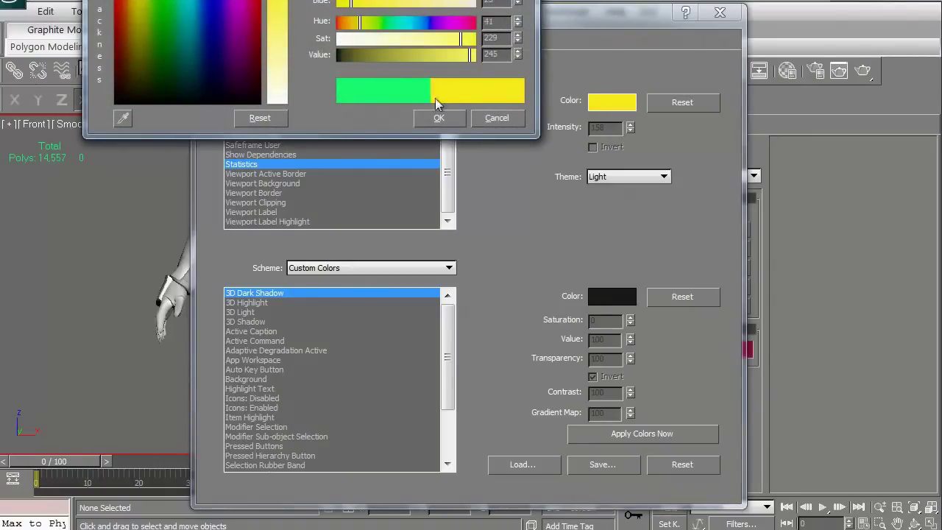
pyautogui.click(440, 117)
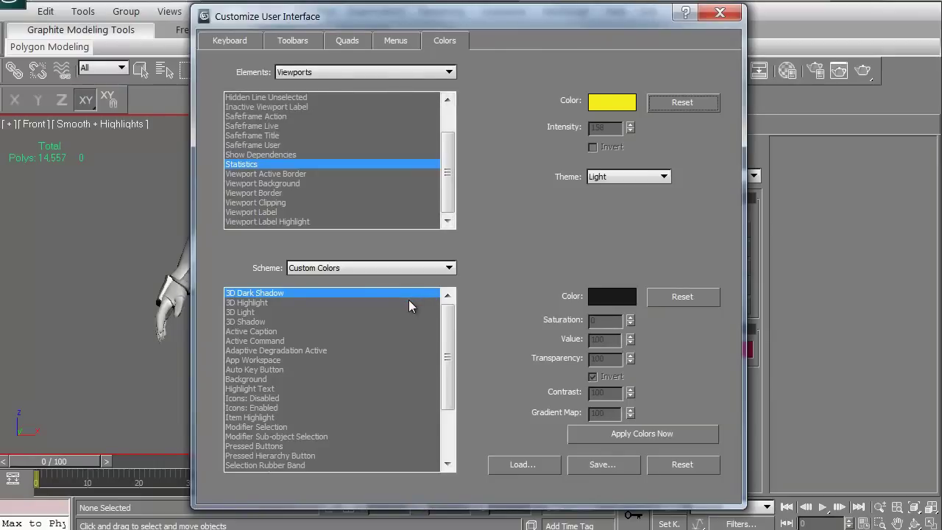
pyautogui.click(720, 13)
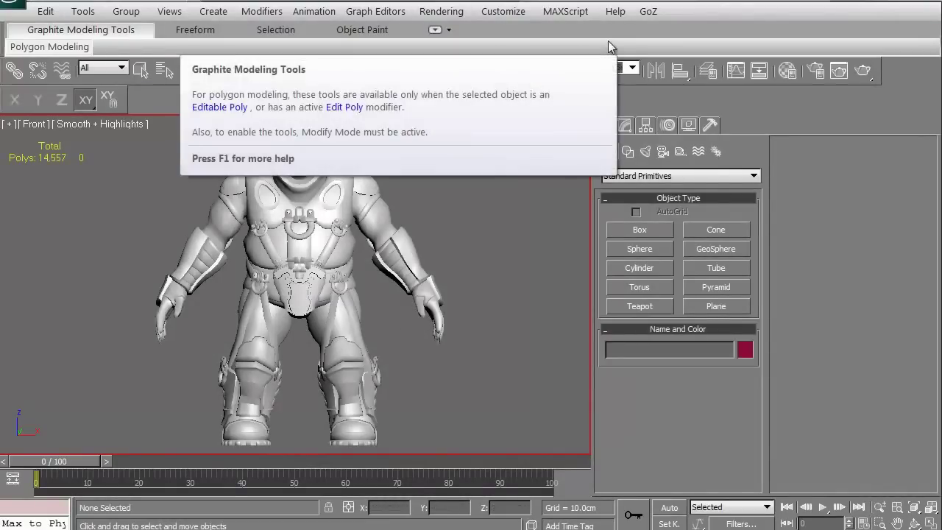
pyautogui.click(504, 12)
pyautogui.click(539, 34)
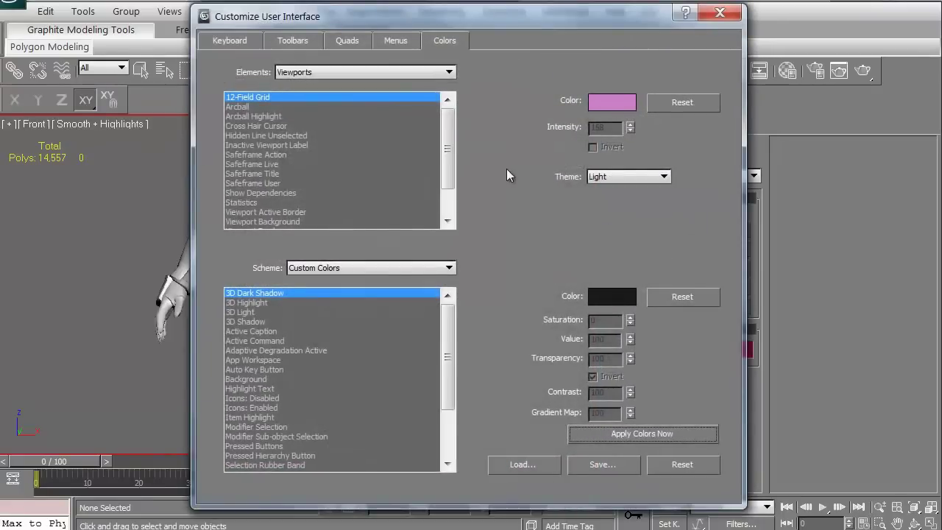
pyautogui.moveTo(449, 135); pyautogui.dragTo(446, 139)
pyautogui.click(254, 145)
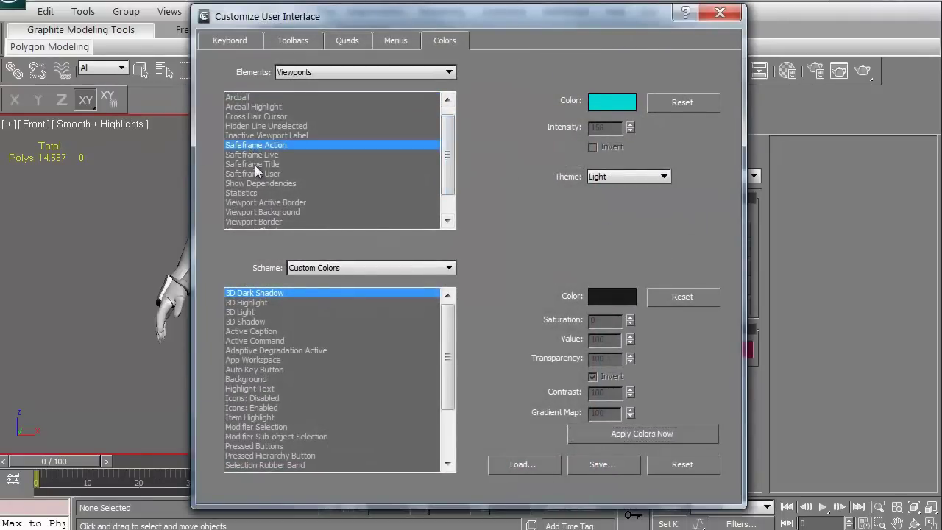
pyautogui.click(255, 155)
pyautogui.click(257, 183)
pyautogui.click(258, 193)
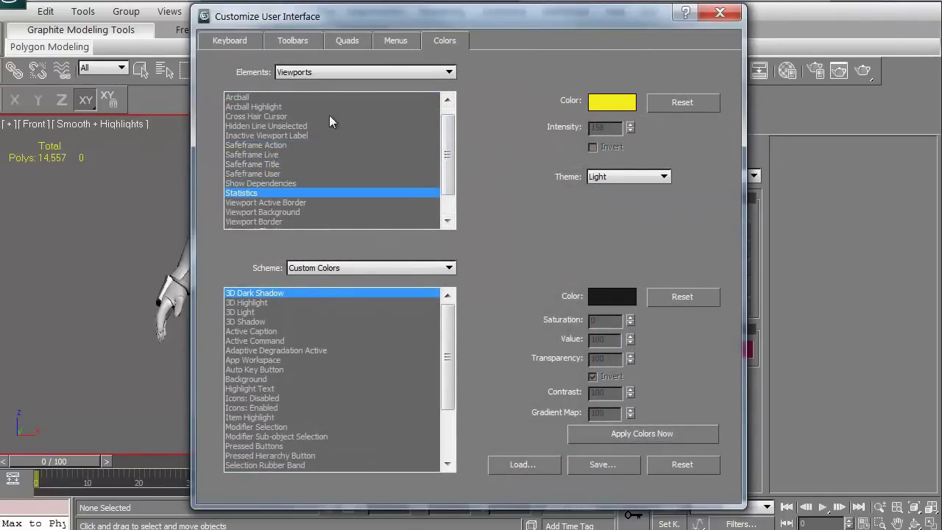
pyautogui.click(344, 71)
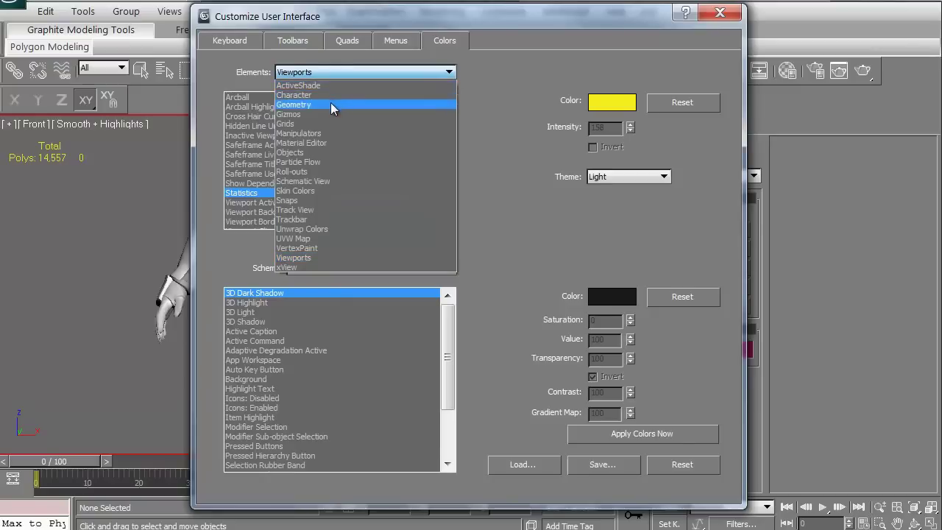
pyautogui.click(330, 103)
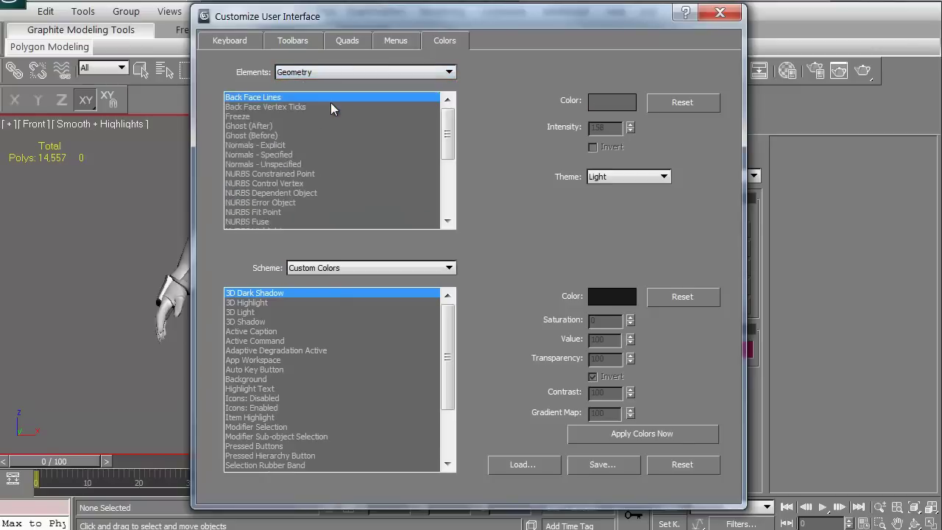
pyautogui.click(240, 117)
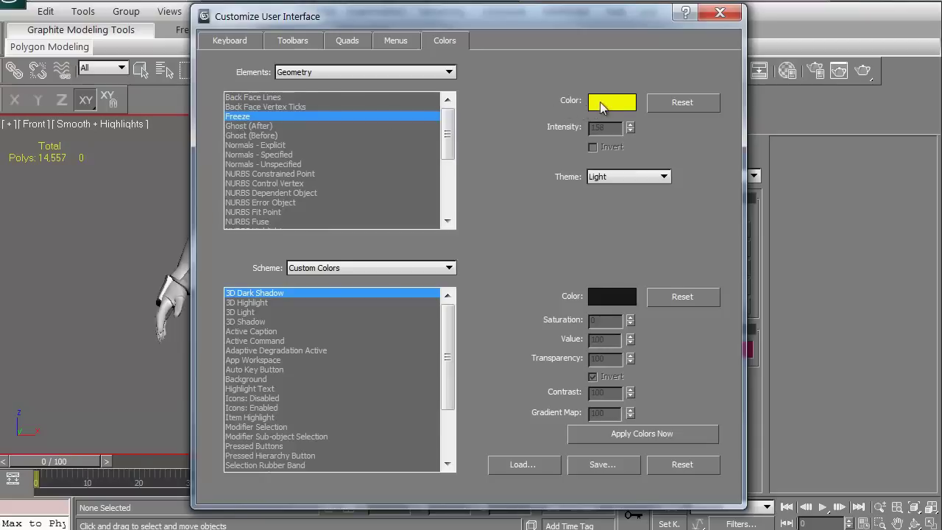
pyautogui.click(392, 76)
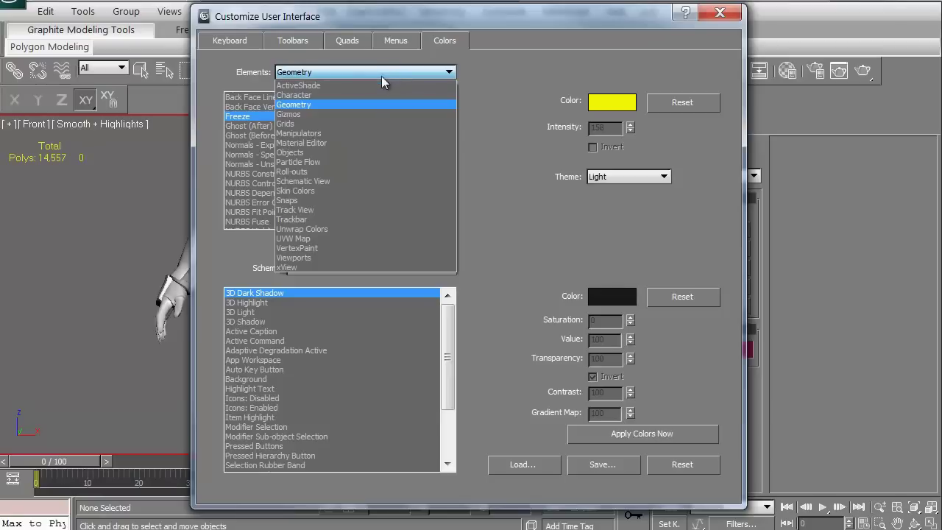
pyautogui.click(334, 256)
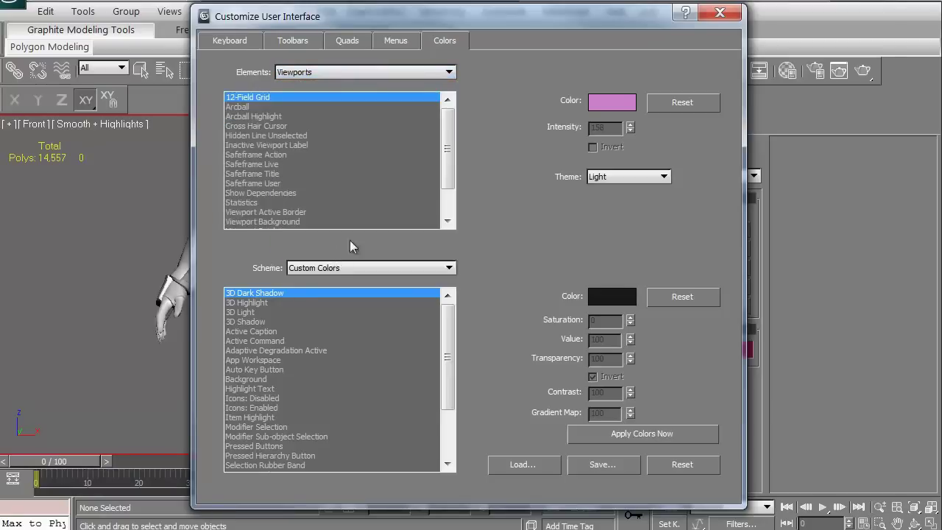
pyautogui.moveTo(441, 147)
pyautogui.mouseDown()
pyautogui.moveTo(451, 198)
pyautogui.moveTo(449, 134)
pyautogui.mouseUp()
pyautogui.click(500, 467)
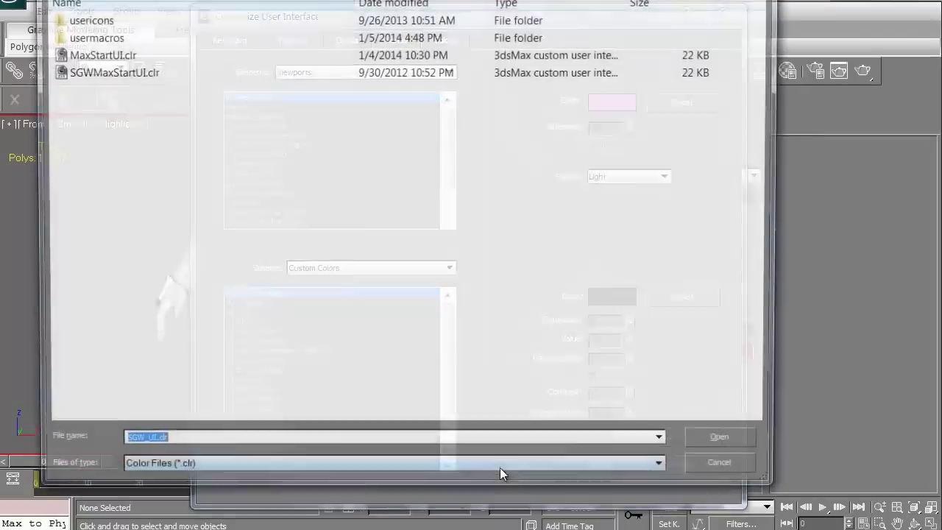
pyautogui.press('Return')
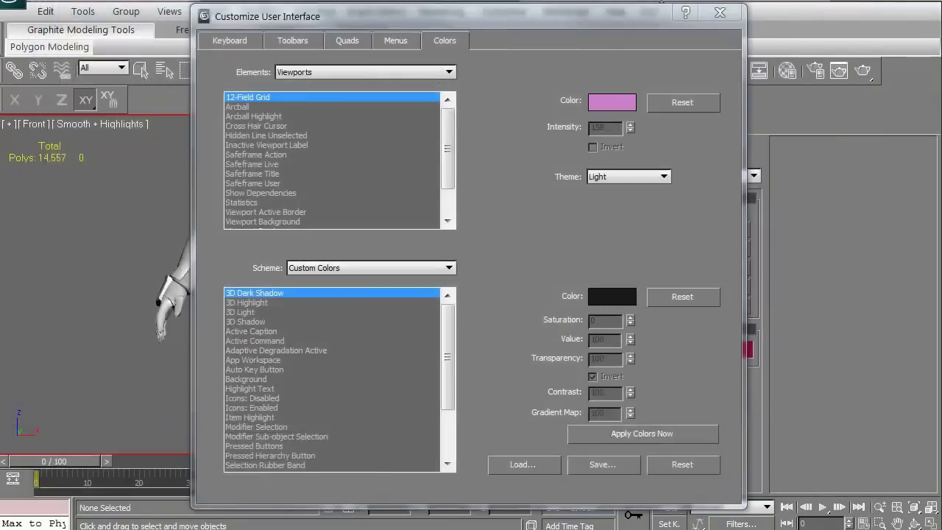
pyautogui.click(739, 13)
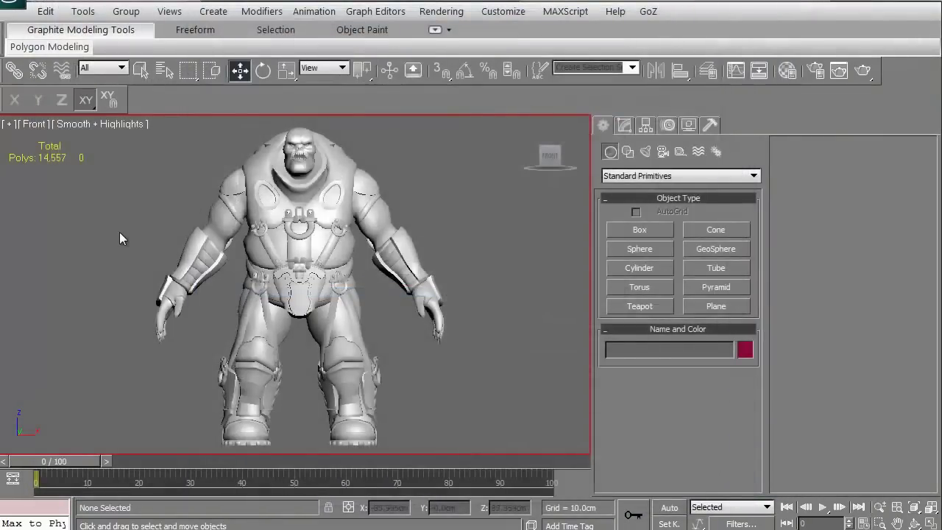